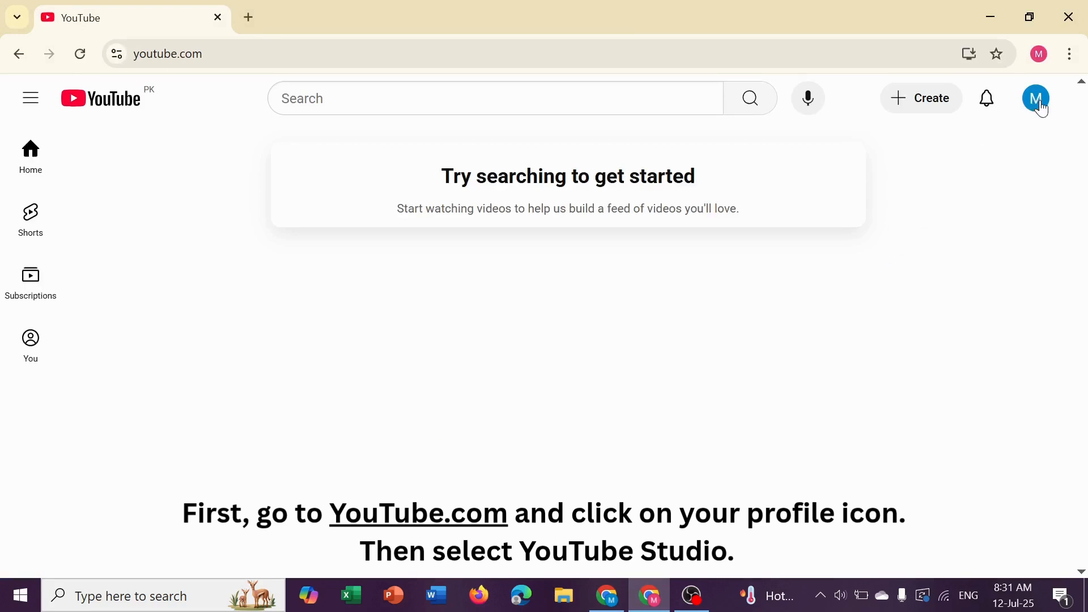
Go to YouTube Studio from the account options and open the channel customization page.
{"action": "left_click", "coordinate": [1040, 102]}
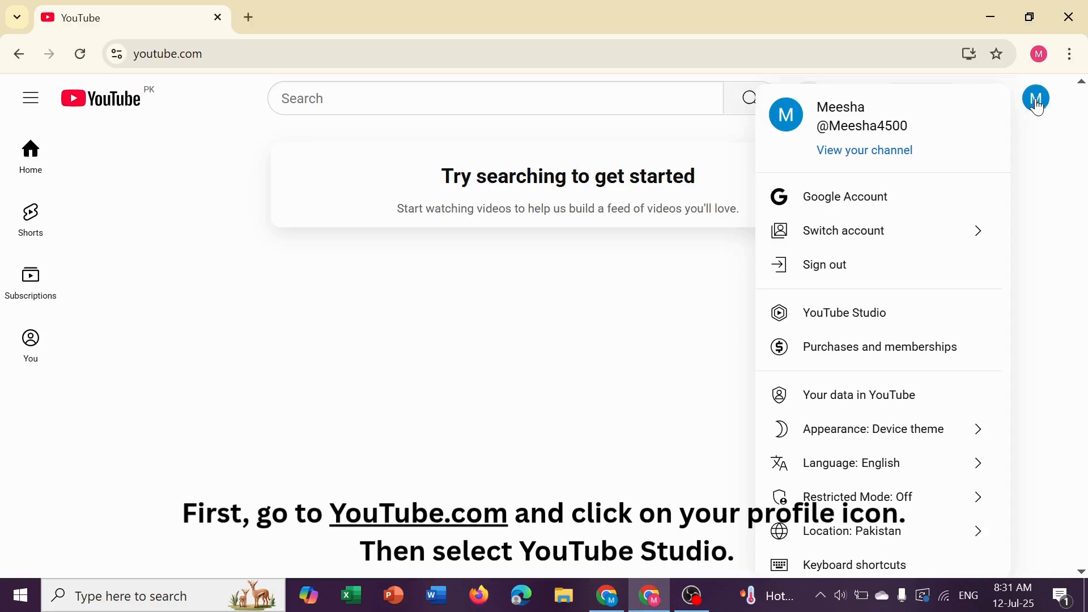
{"action": "left_click", "coordinate": [882, 314]}
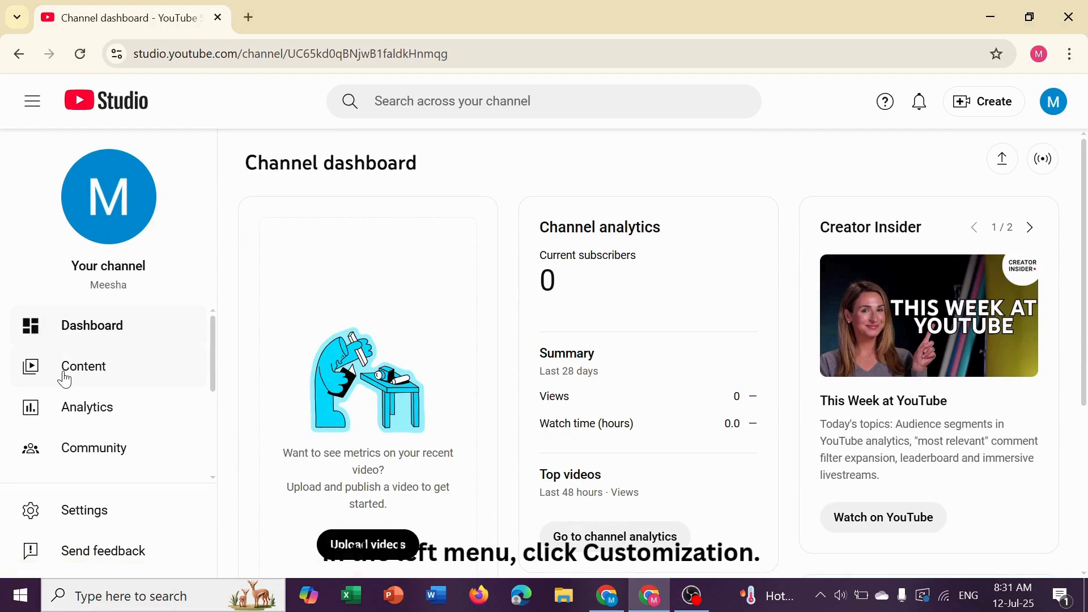
{"action": "scroll", "coordinate": [94, 375], "scroll_direction": "down", "scroll_amount": 3}
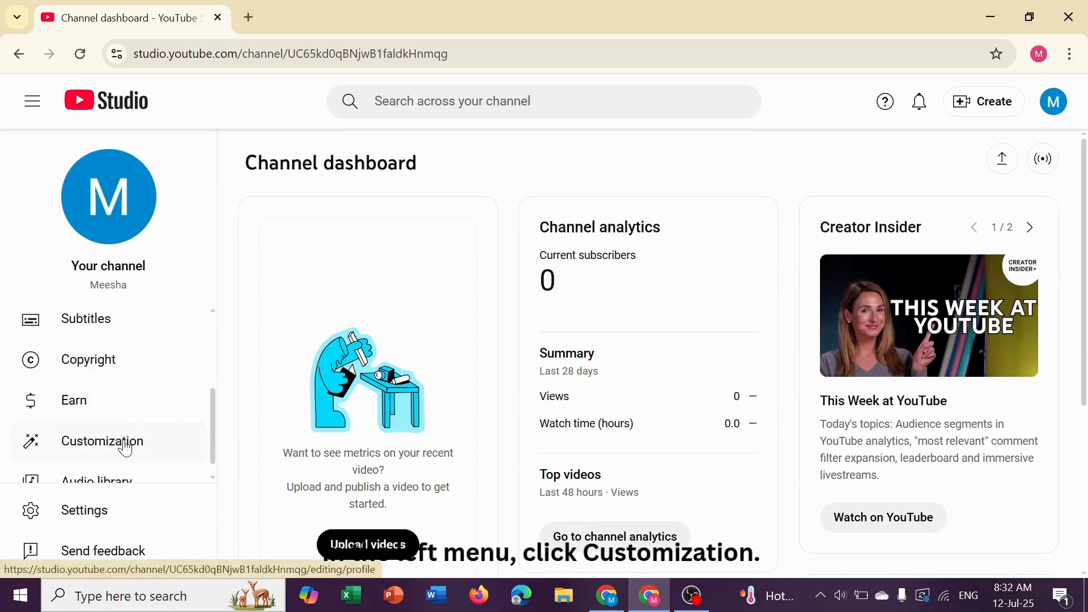
{"action": "left_click", "coordinate": [124, 447]}
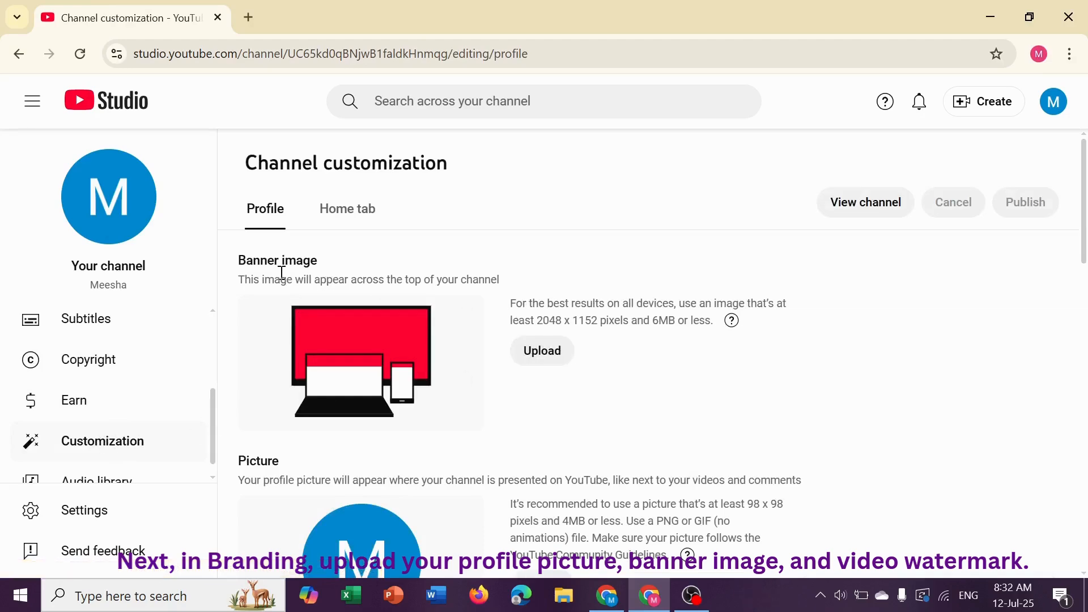
Review the channel's profile settings, from the banner image through description and contact info to the video watermark.
{"action": "scroll", "coordinate": [279, 444], "scroll_direction": "down", "scroll_amount": 3}
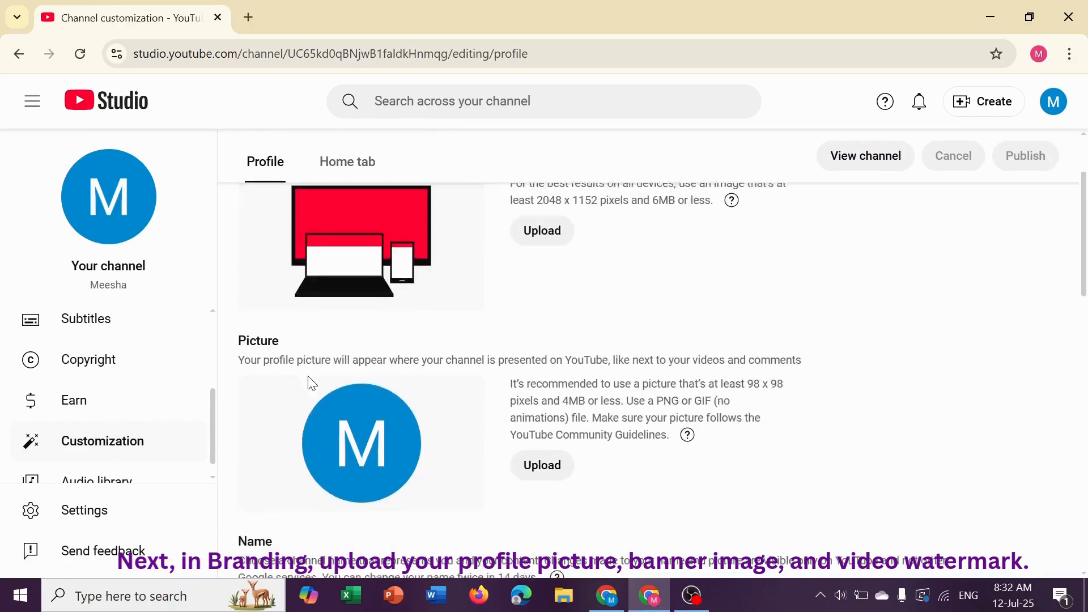
{"action": "scroll", "coordinate": [281, 442], "scroll_direction": "down", "scroll_amount": 3}
{"action": "scroll", "coordinate": [389, 415], "scroll_direction": "down", "scroll_amount": 5}
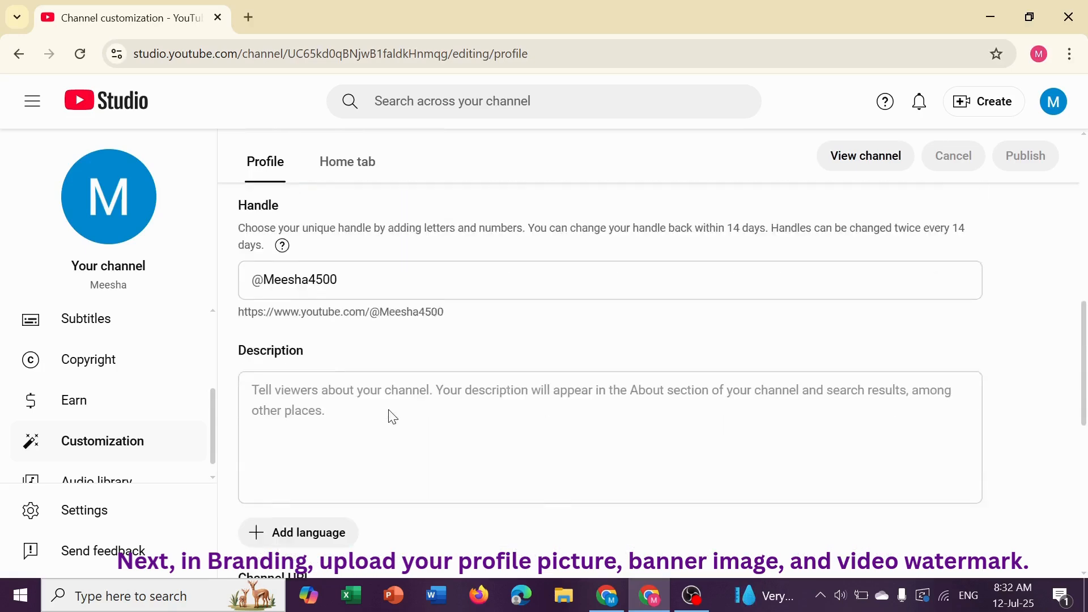
{"action": "scroll", "coordinate": [479, 406], "scroll_direction": "down", "scroll_amount": 3}
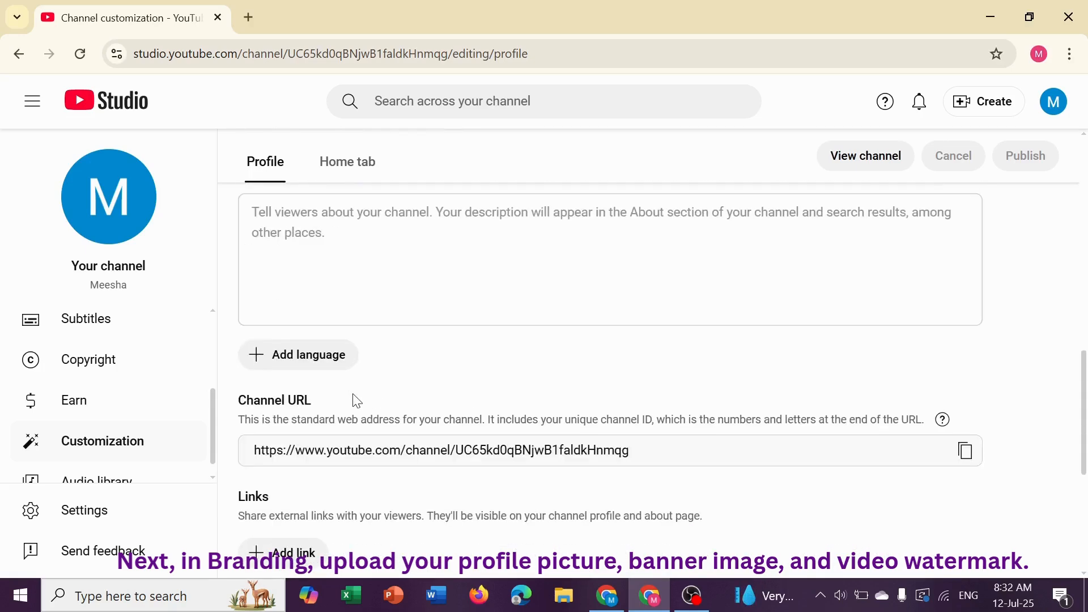
{"action": "scroll", "coordinate": [357, 403], "scroll_direction": "down", "scroll_amount": 2}
{"action": "scroll", "coordinate": [419, 380], "scroll_direction": "down", "scroll_amount": 3}
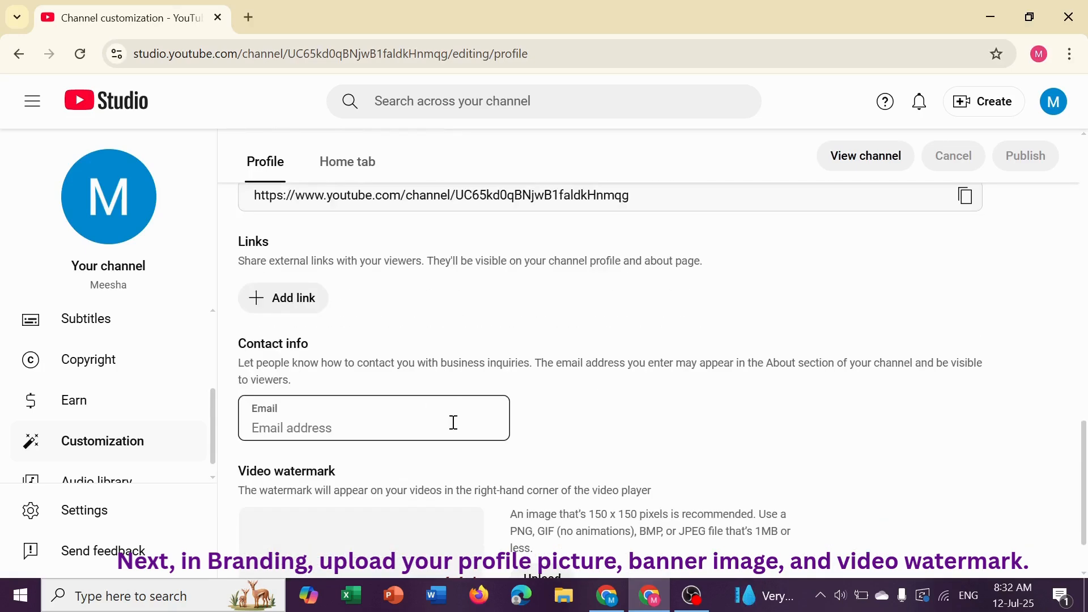
{"action": "scroll", "coordinate": [452, 423], "scroll_direction": "down", "scroll_amount": 2}
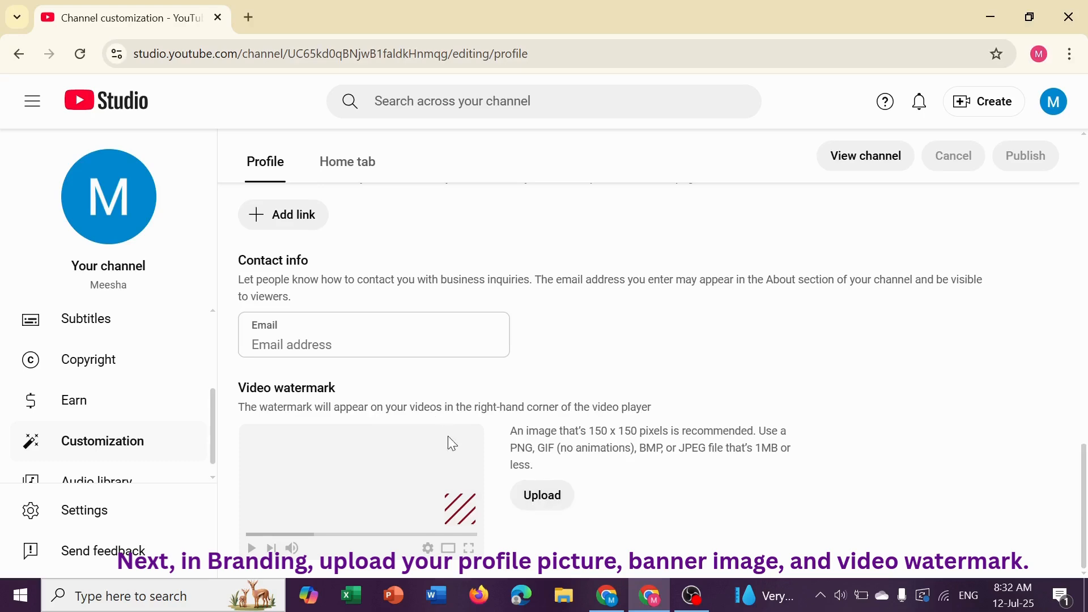
{"action": "scroll", "coordinate": [447, 439], "scroll_direction": "up", "scroll_amount": 12}
{"action": "scroll", "coordinate": [449, 438], "scroll_direction": "up", "scroll_amount": 5}
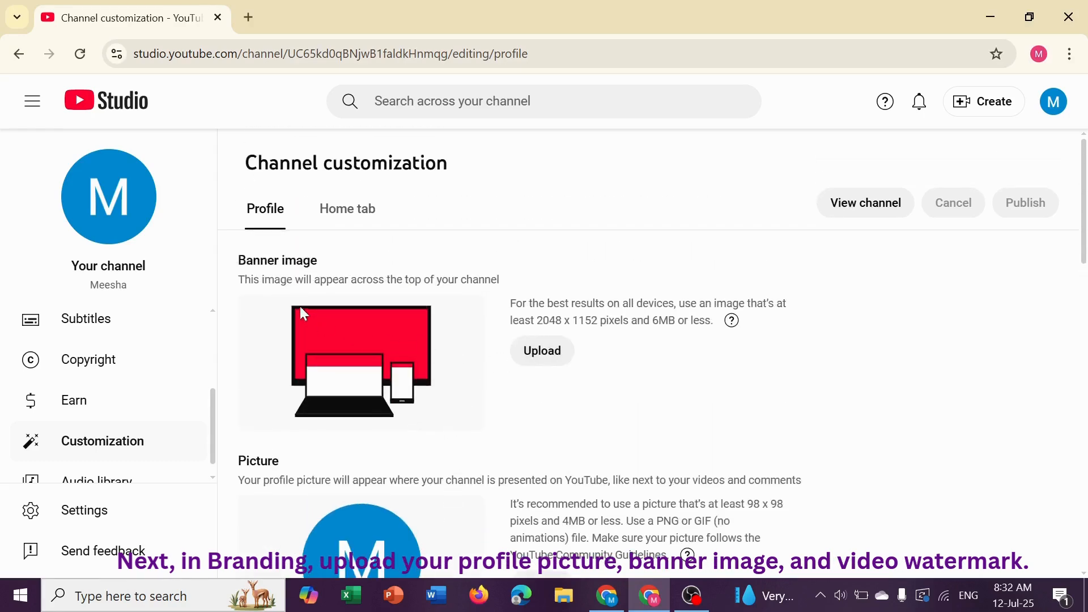
Upload "Teal Modern Business YouTube Banner.png" from Documents as the channel's banner image and accept its default crop.
{"action": "left_click", "coordinate": [542, 352]}
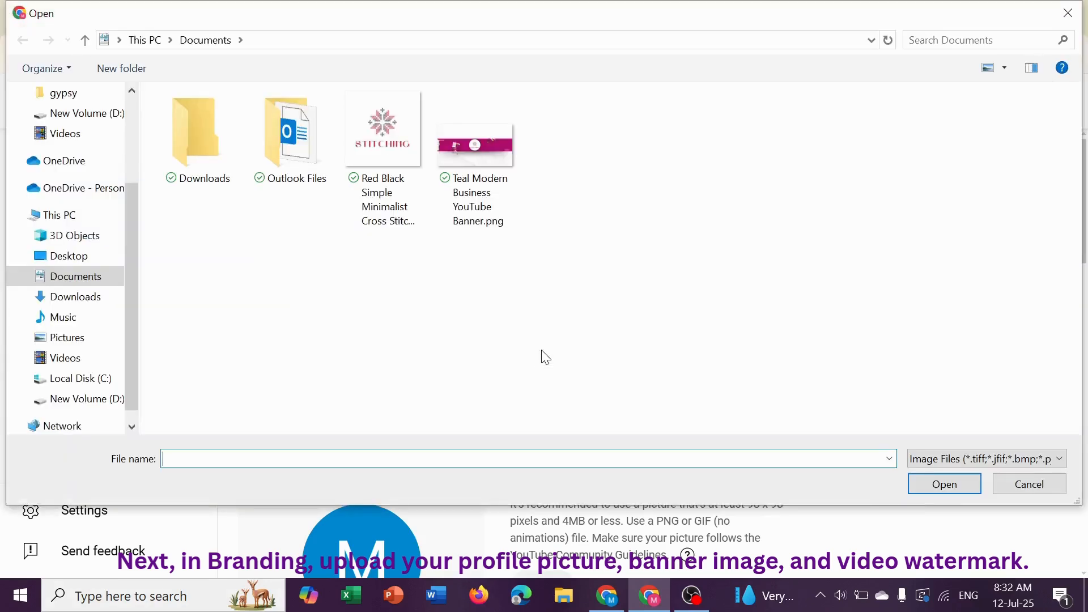
{"action": "left_click", "coordinate": [503, 143]}
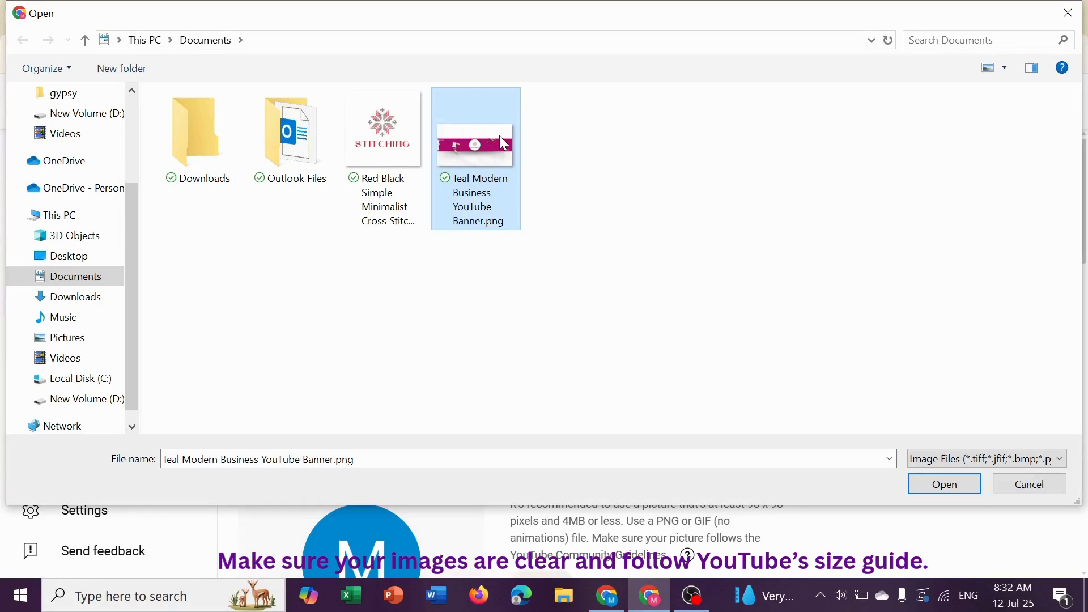
{"action": "left_click", "coordinate": [945, 485]}
{"action": "scroll", "coordinate": [714, 391], "scroll_direction": "down", "scroll_amount": 3}
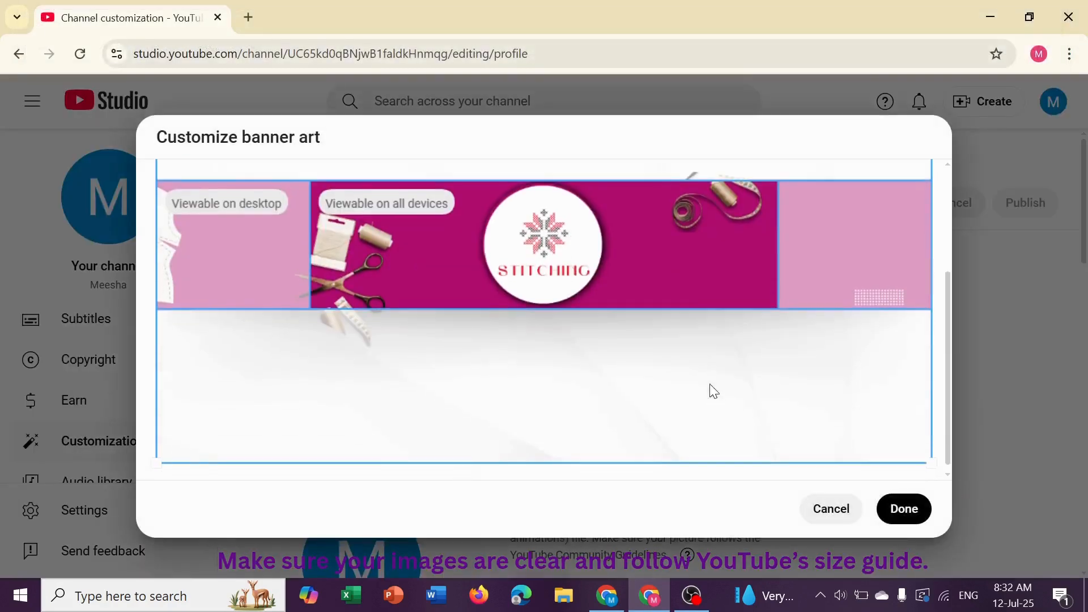
{"action": "scroll", "coordinate": [682, 348], "scroll_direction": "up", "scroll_amount": 2}
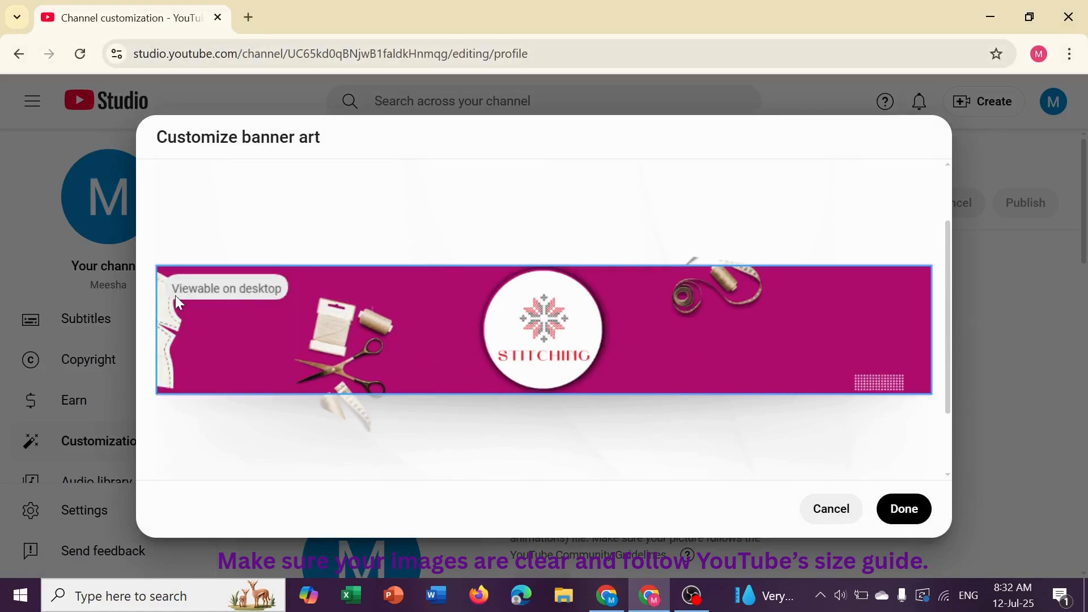
{"action": "left_click", "coordinate": [912, 510]}
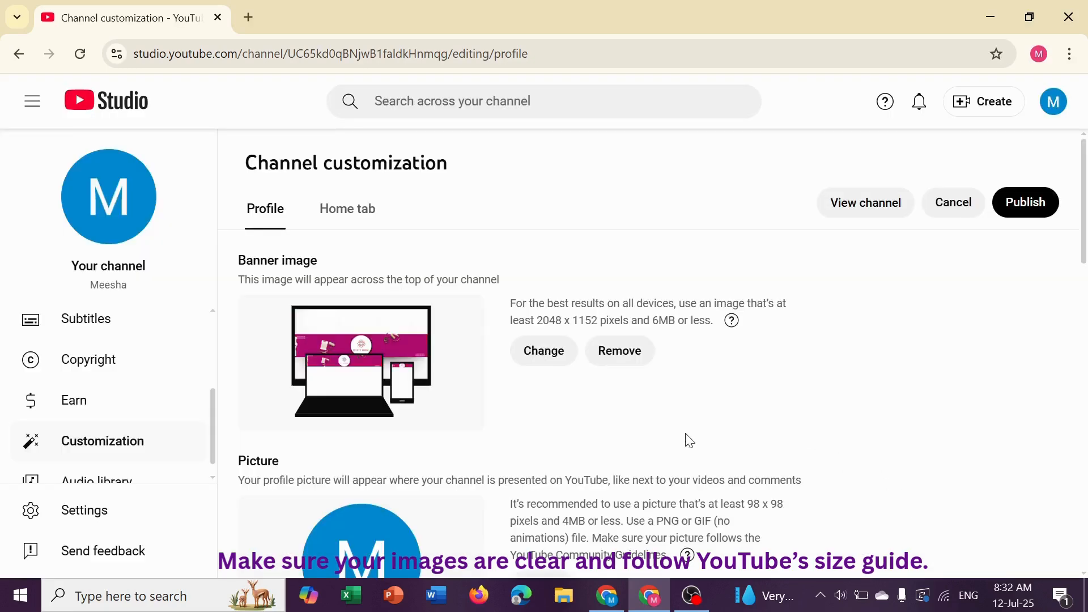
Upload "Red Black Simple Minimalist Cross Stitch Logo.png" from Documents as the channel's profile picture and accept its default crop.
{"action": "scroll", "coordinate": [673, 433], "scroll_direction": "down", "scroll_amount": 2}
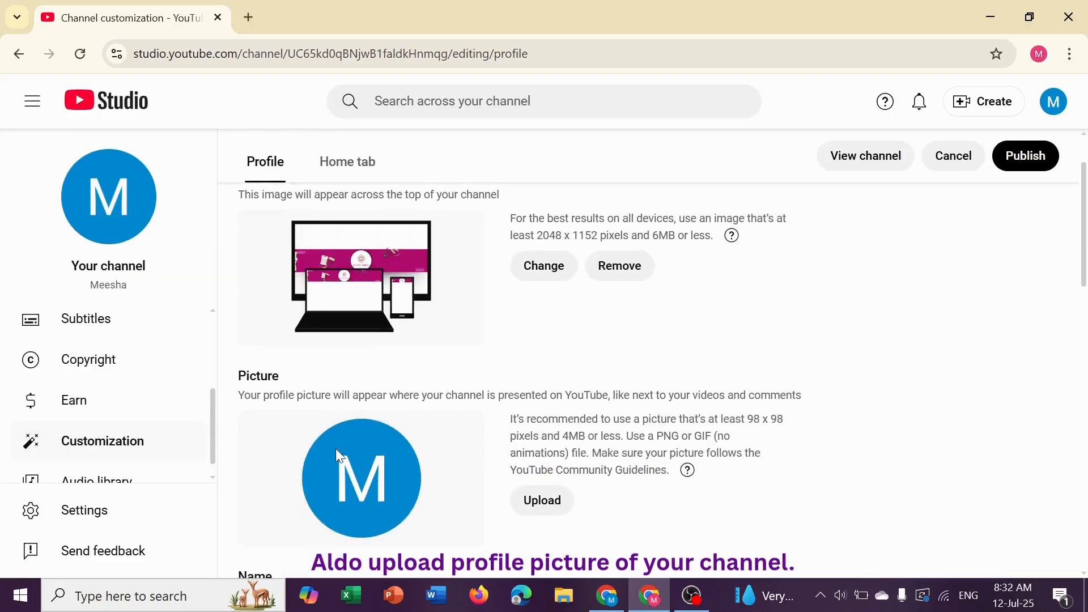
{"action": "left_click", "coordinate": [555, 506]}
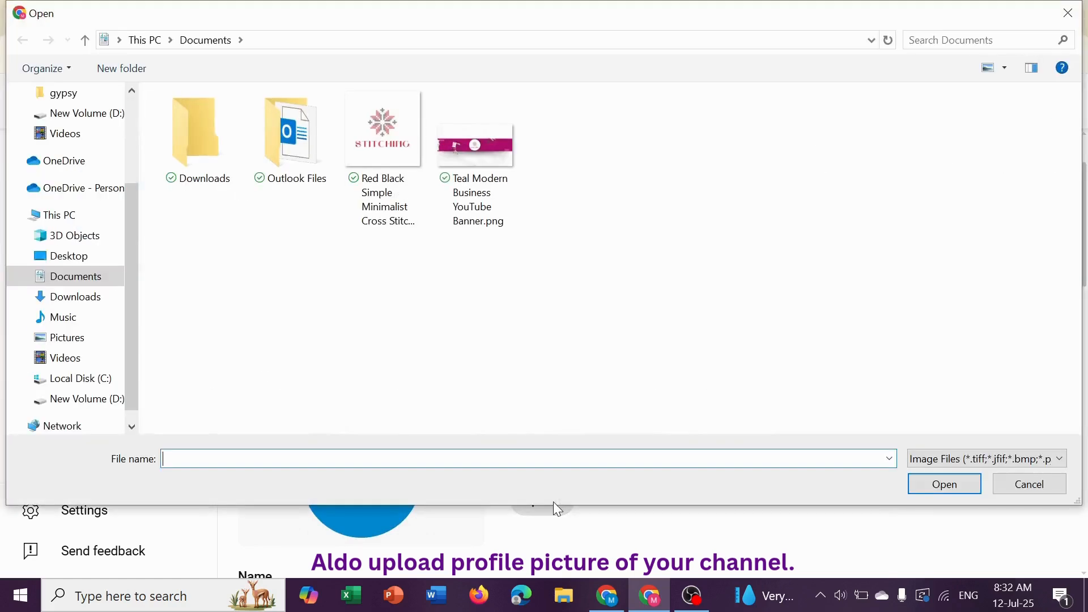
{"action": "left_click", "coordinate": [417, 180]}
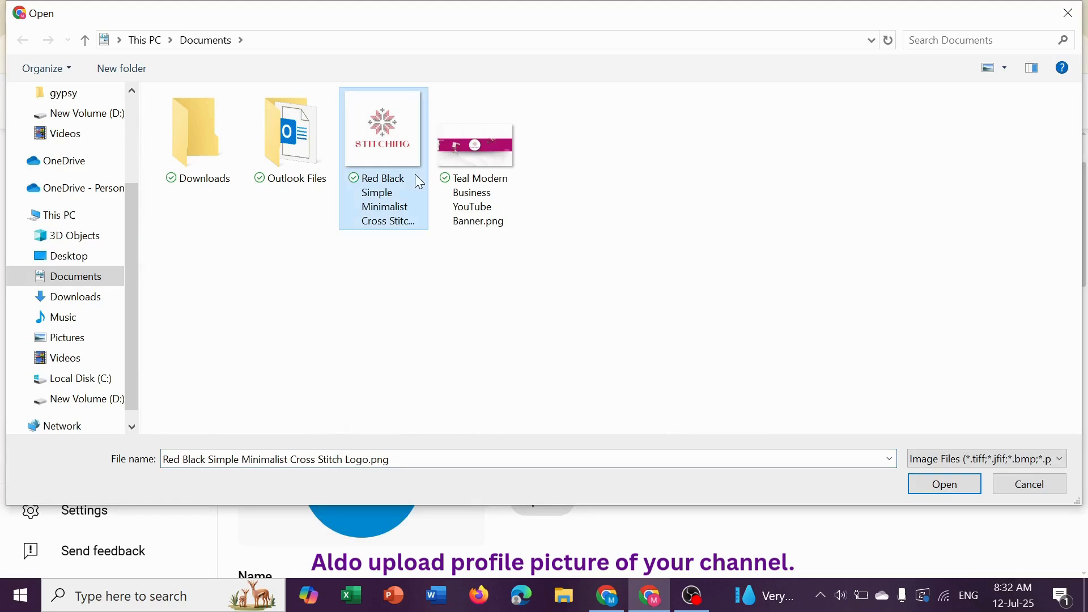
{"action": "double_click", "coordinate": [416, 170]}
{"action": "scroll", "coordinate": [657, 329], "scroll_direction": "down", "scroll_amount": 3}
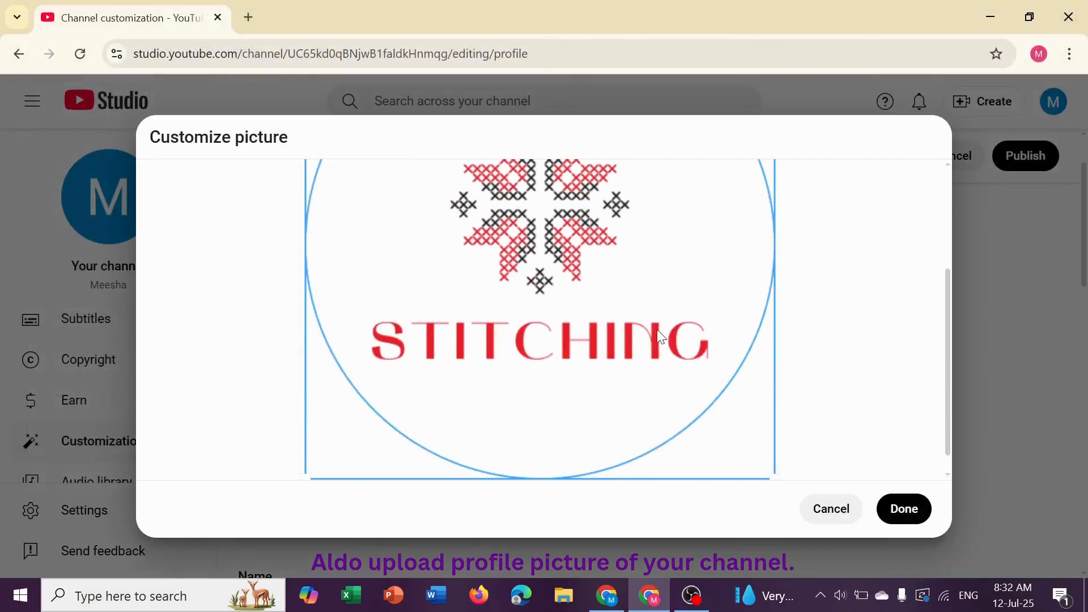
{"action": "scroll", "coordinate": [669, 360], "scroll_direction": "up", "scroll_amount": 2}
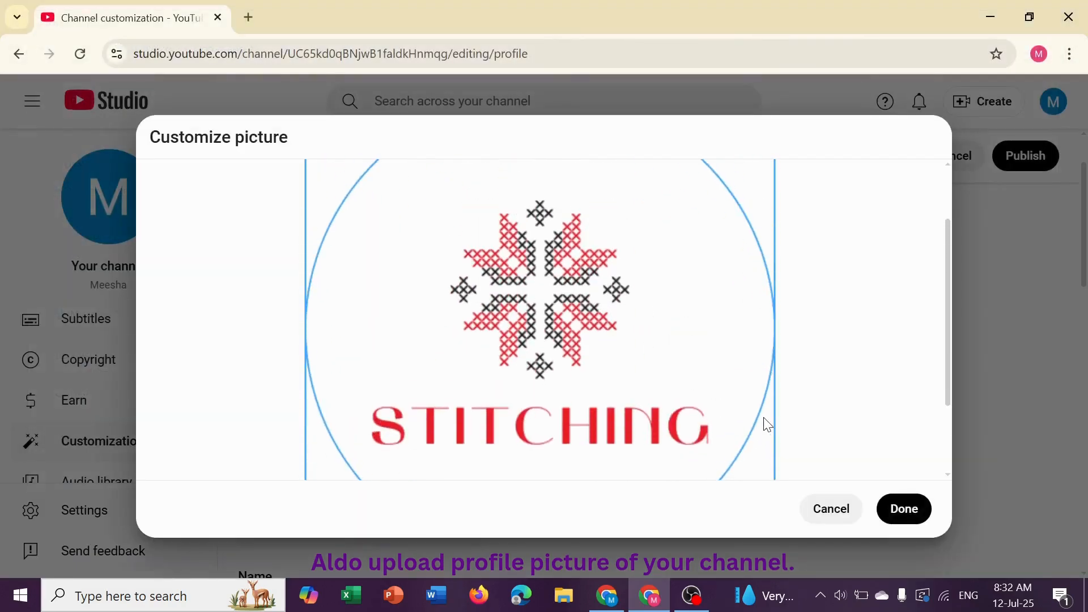
{"action": "left_click", "coordinate": [907, 515]}
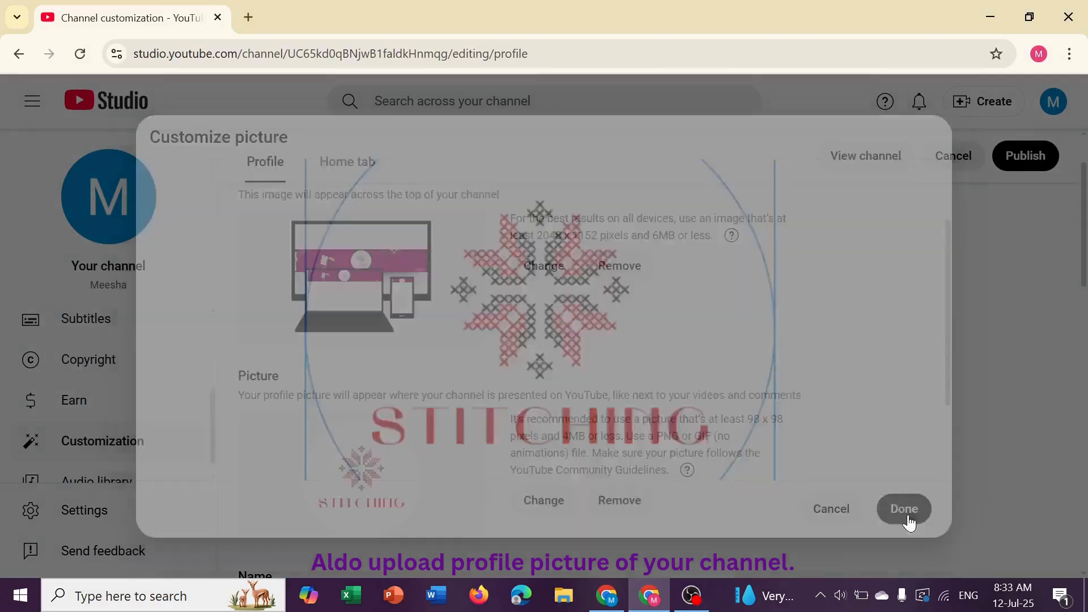
Enter "Welcome to channel" as the channel description.
{"action": "scroll", "coordinate": [812, 464], "scroll_direction": "down", "scroll_amount": 5}
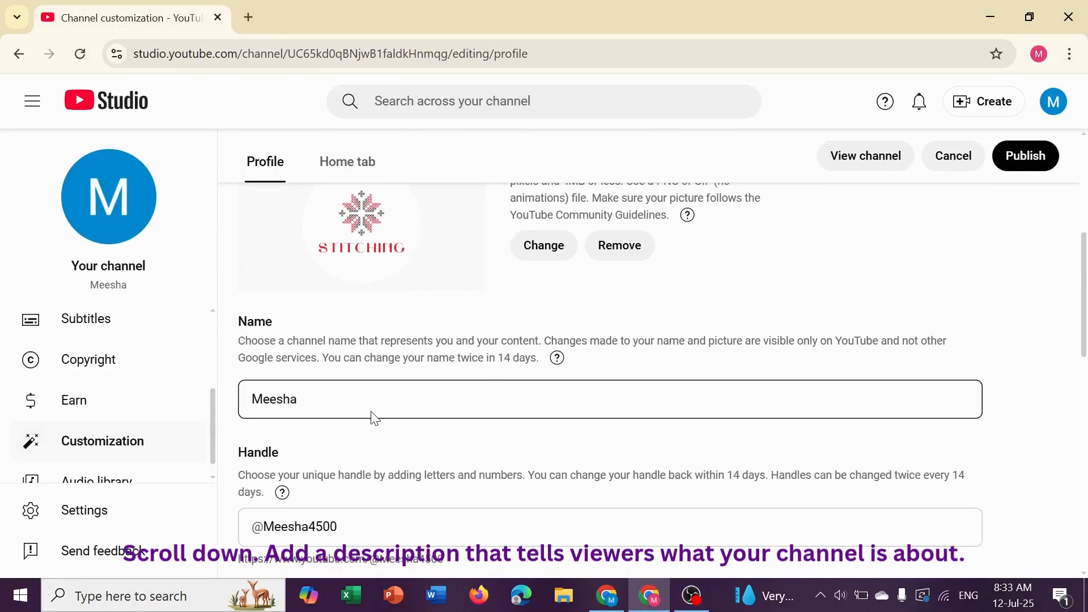
{"action": "scroll", "coordinate": [371, 416], "scroll_direction": "down", "scroll_amount": 2}
{"action": "left_click", "coordinate": [355, 433]}
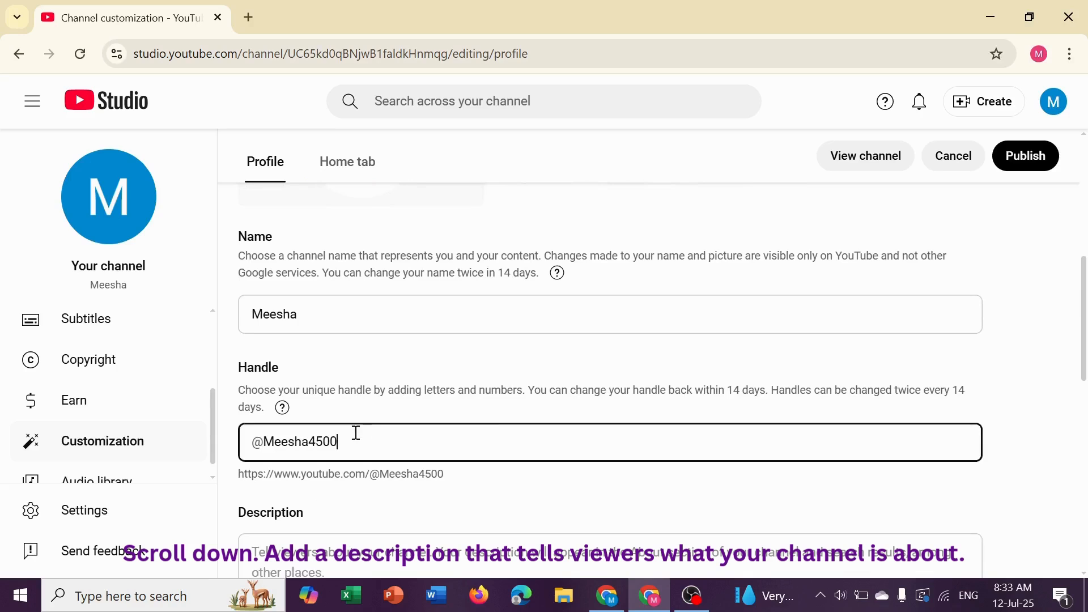
{"action": "scroll", "coordinate": [479, 441], "scroll_direction": "down", "scroll_amount": 2}
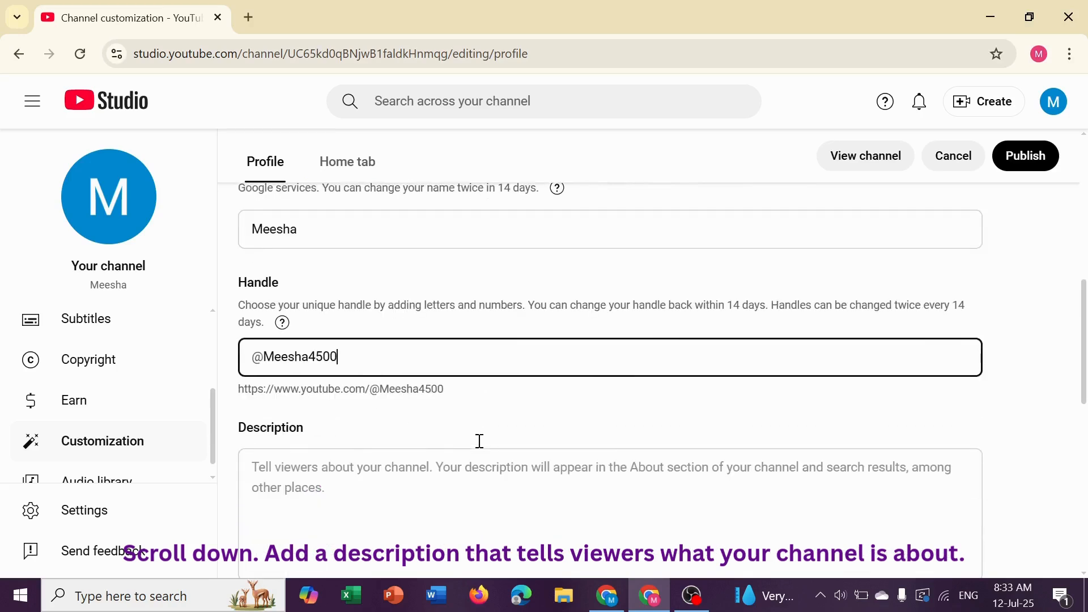
{"action": "scroll", "coordinate": [479, 447], "scroll_direction": "down", "scroll_amount": 2}
{"action": "left_click", "coordinate": [437, 408]}
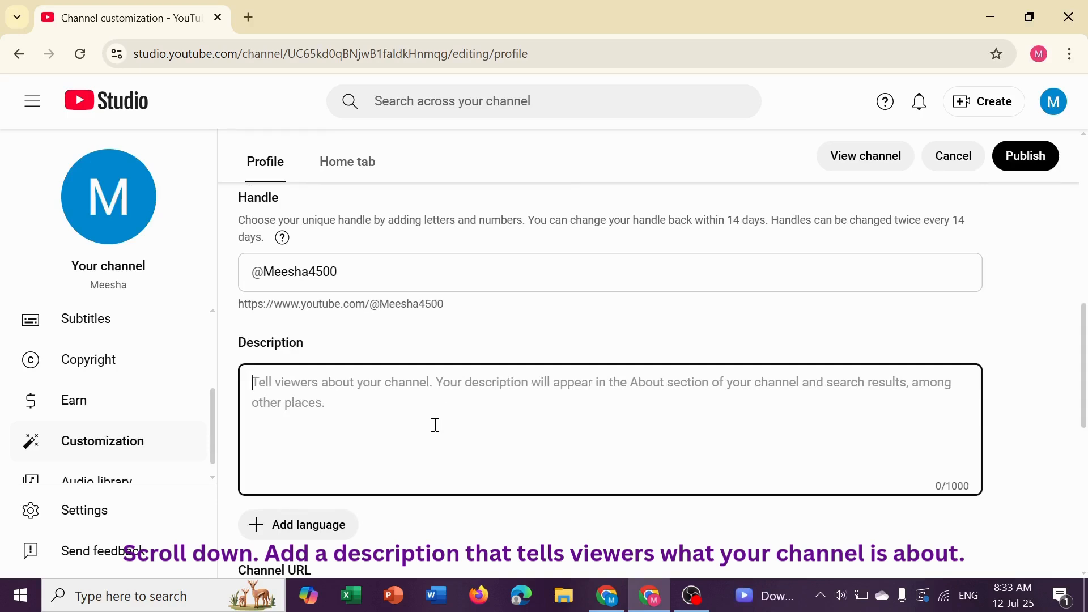
{"action": "type", "text": "Welco"}
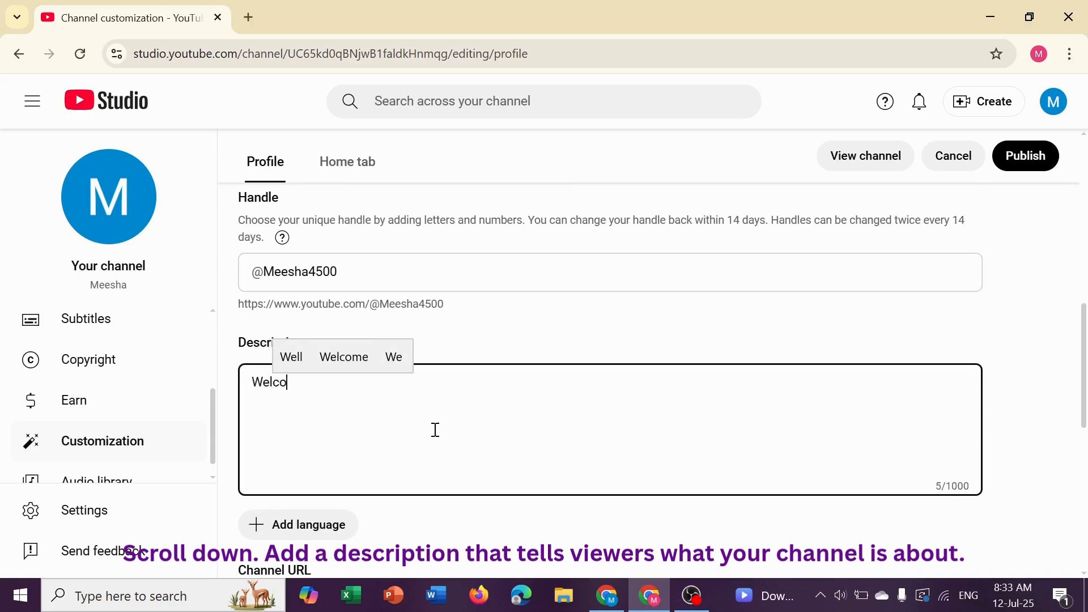
{"action": "type", "text": "m"}
{"action": "key", "text": "BackSpace"}
{"action": "type", "text": "m"}
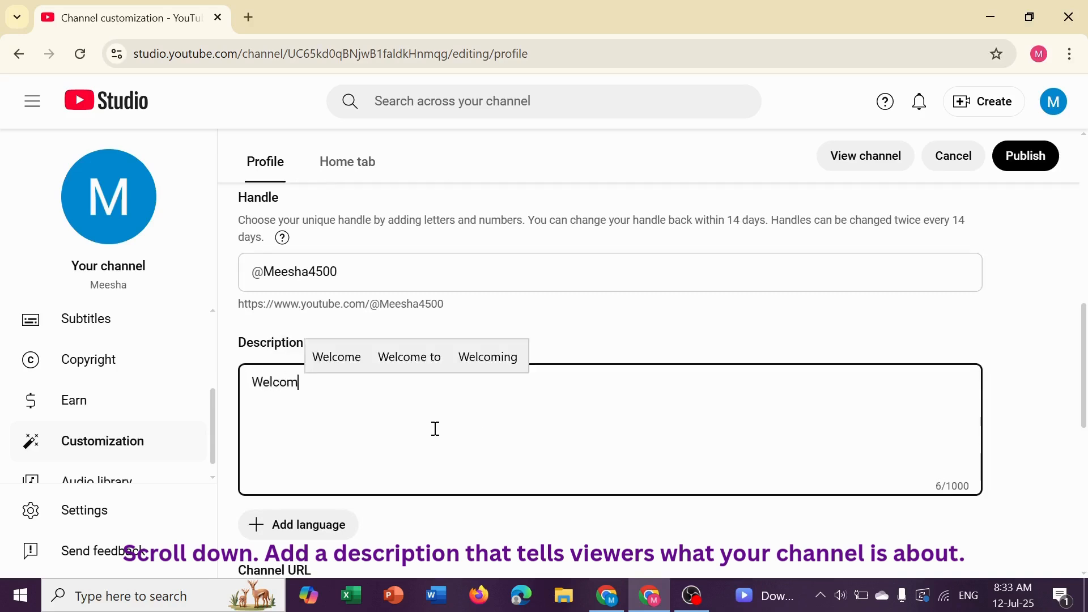
{"action": "type", "text": "e to chane"}
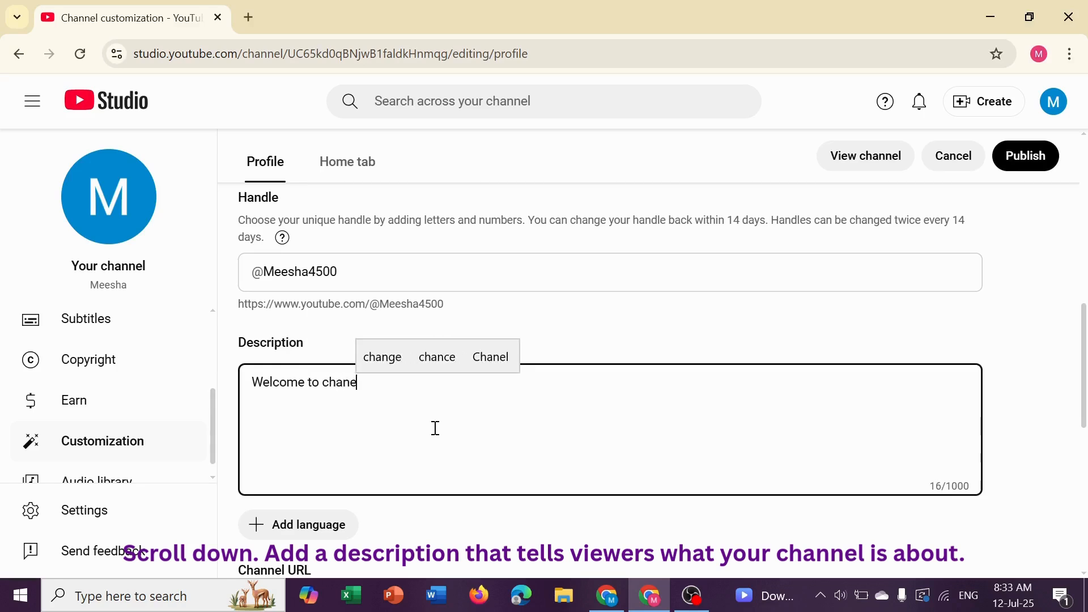
{"action": "key", "text": "BackSpace"}
{"action": "type", "text": "nn"}
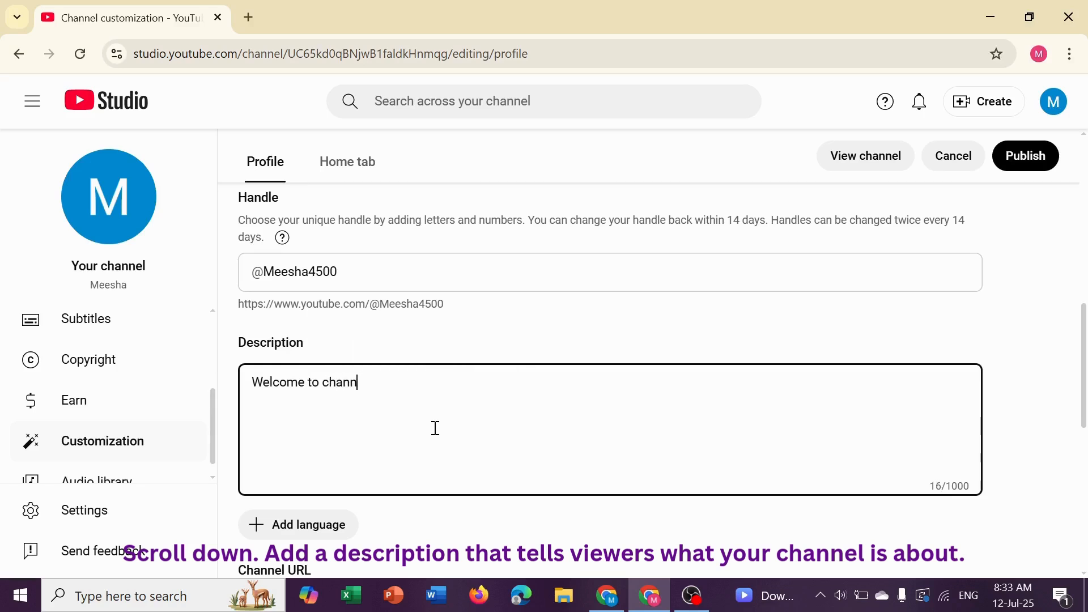
{"action": "type", "text": "el"}
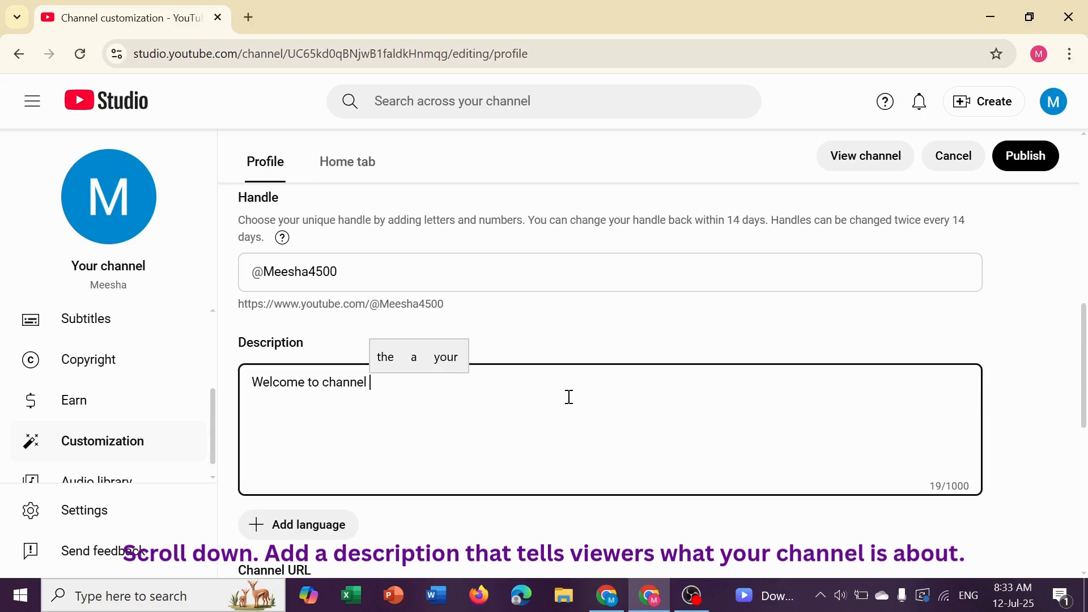
{"action": "scroll", "coordinate": [473, 430], "scroll_direction": "down", "scroll_amount": 1}
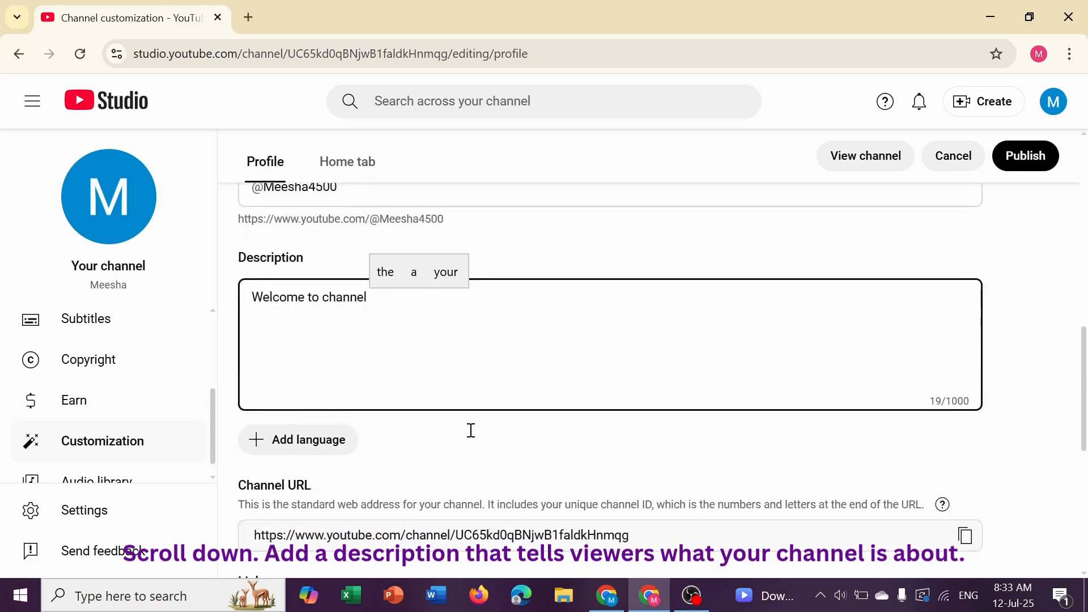
{"action": "scroll", "coordinate": [457, 424], "scroll_direction": "down", "scroll_amount": 2}
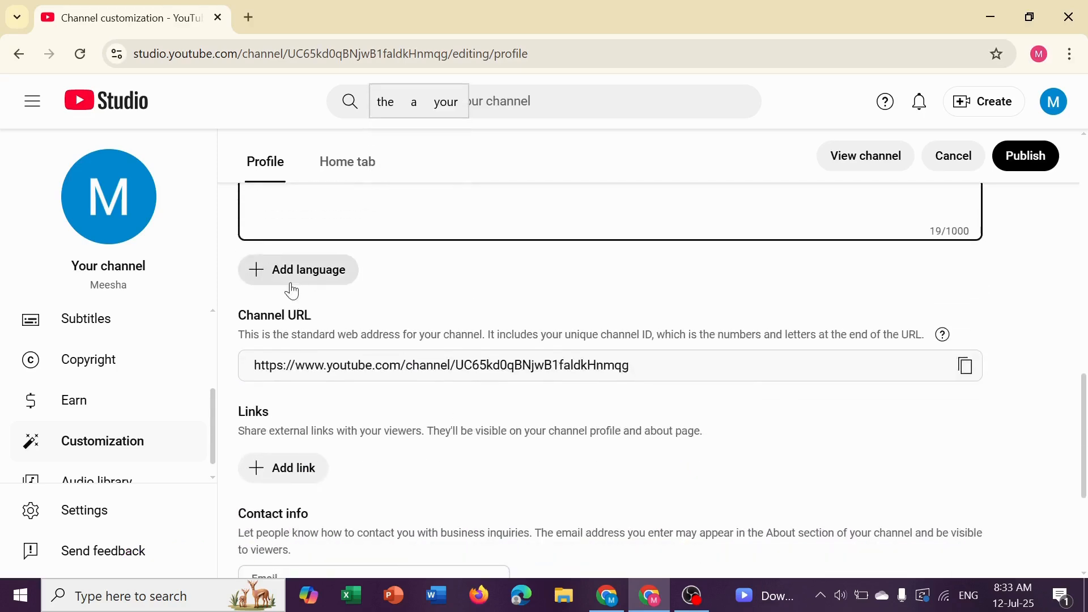
{"action": "left_click", "coordinate": [291, 276]}
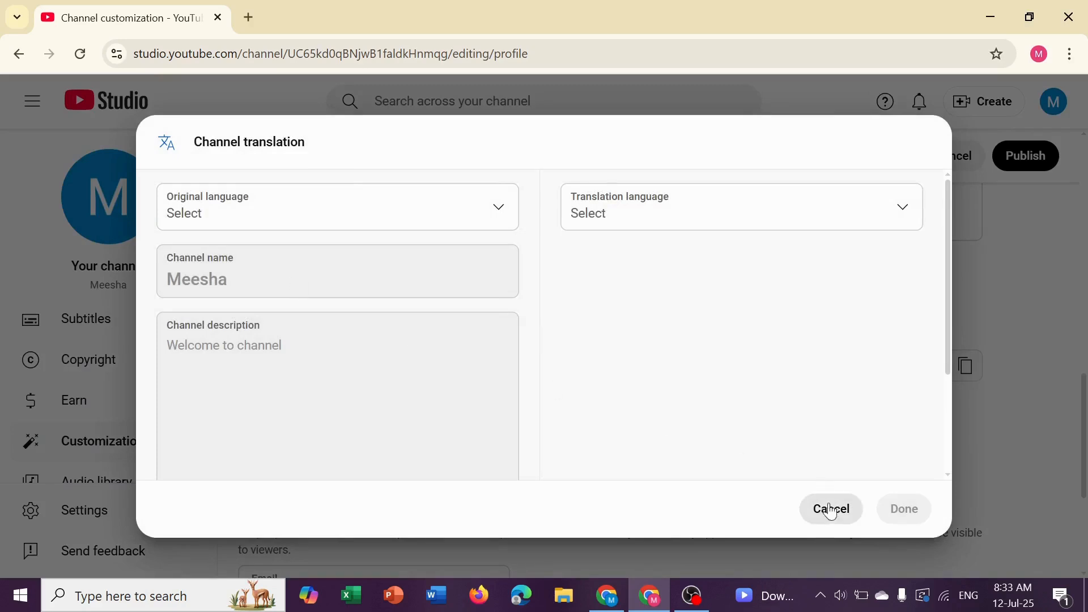
{"action": "left_click", "coordinate": [832, 512]}
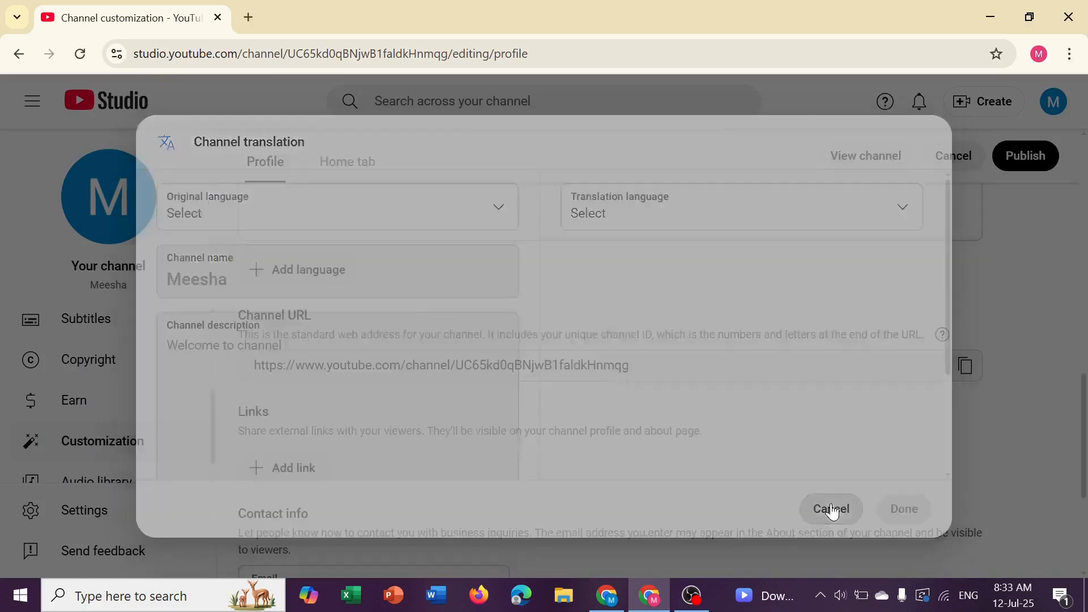
{"action": "scroll", "coordinate": [559, 354], "scroll_direction": "down", "scroll_amount": 1}
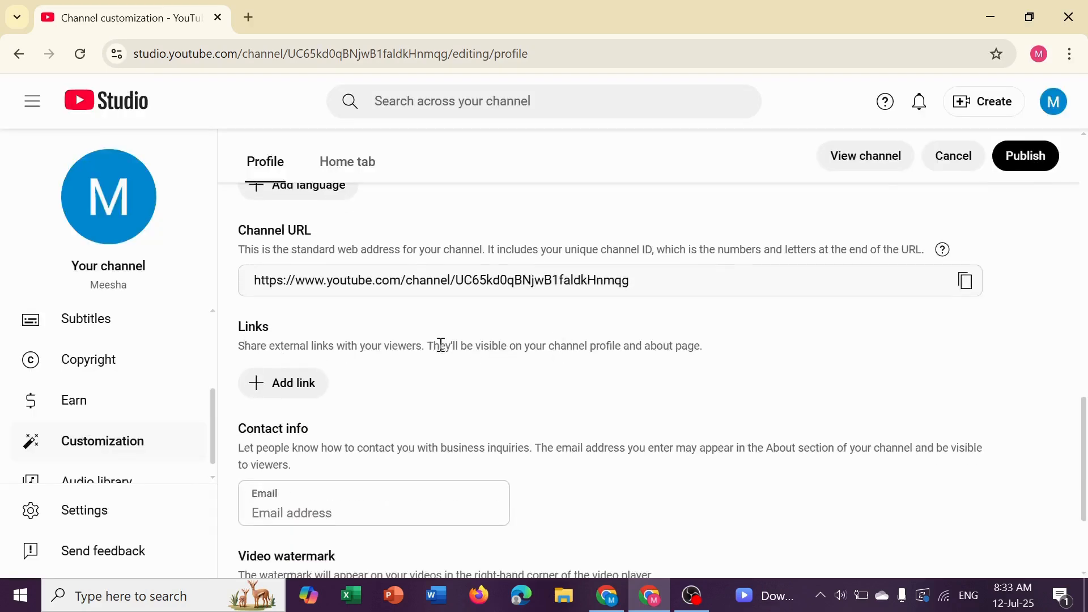
Upload "Red Black Simple Minimalist Cross Stitch Logo.png" as the video watermark with its default crop and display it for the entire video.
{"action": "scroll", "coordinate": [471, 342], "scroll_direction": "down", "scroll_amount": 2}
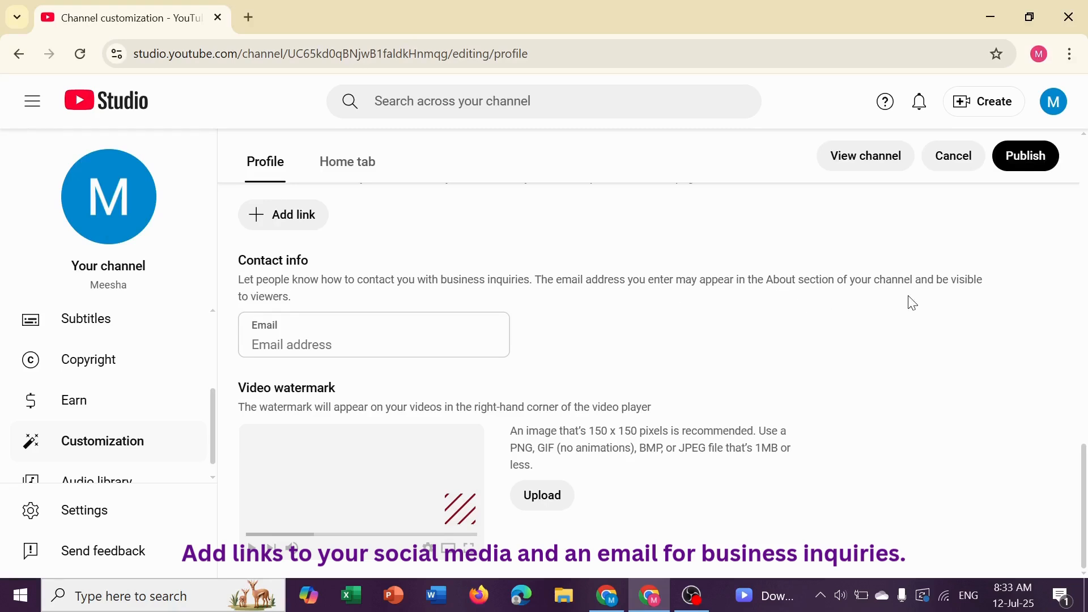
{"action": "left_click", "coordinate": [336, 348]}
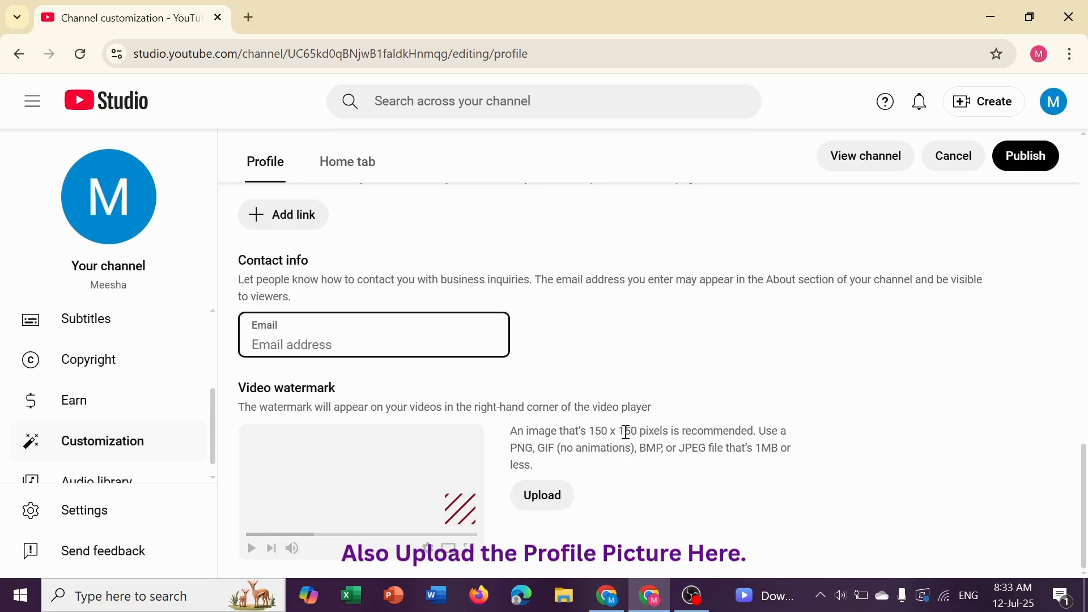
{"action": "left_click", "coordinate": [562, 501]}
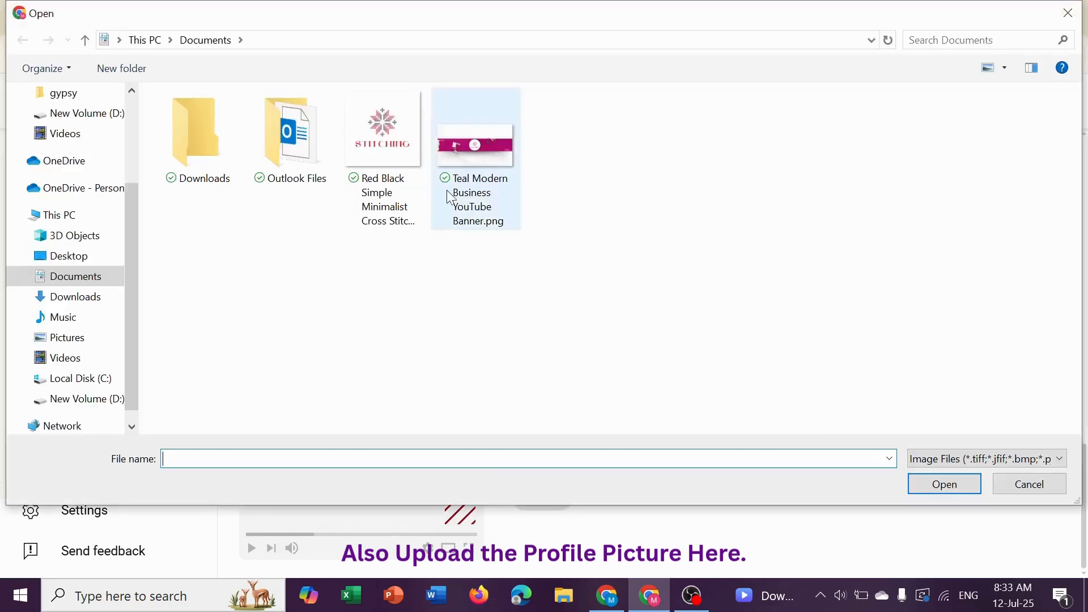
{"action": "double_click", "coordinate": [372, 161]}
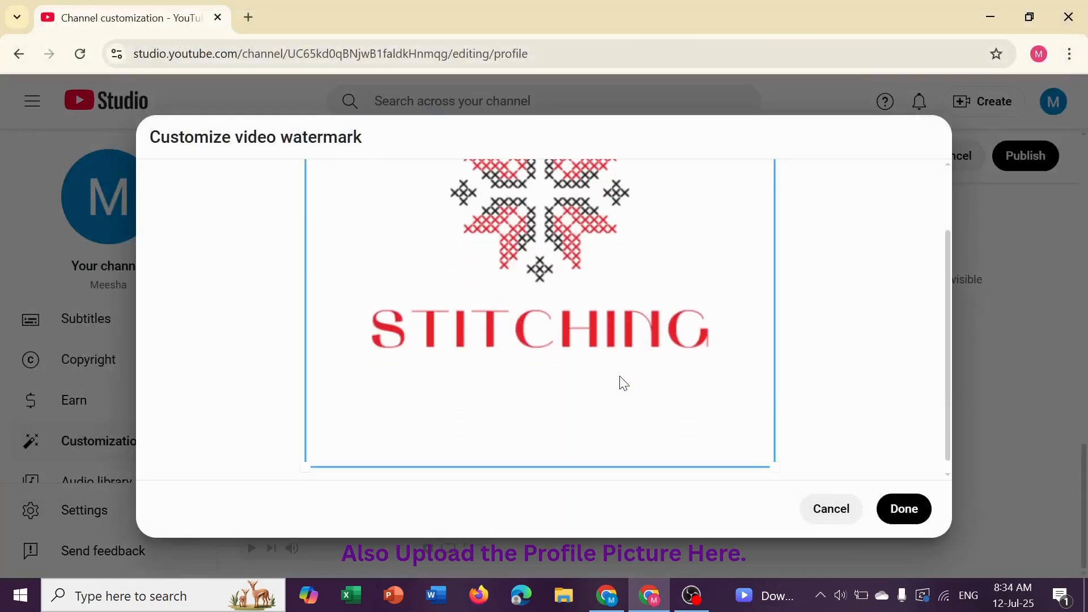
{"action": "left_click", "coordinate": [904, 510]}
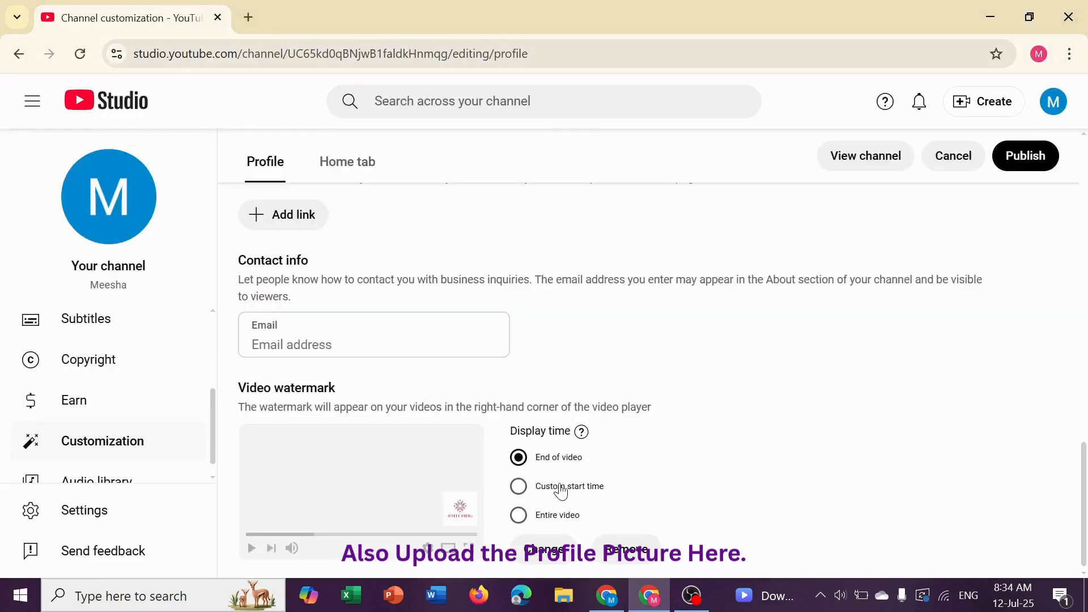
{"action": "left_click", "coordinate": [558, 517]}
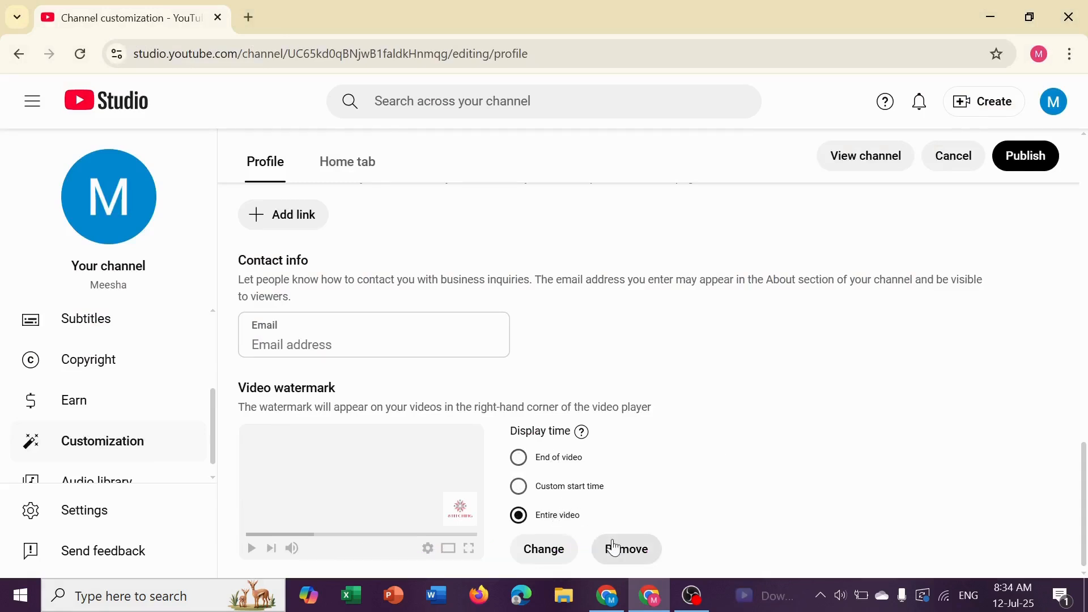
Publish the channel customization changes.
{"action": "scroll", "coordinate": [742, 374], "scroll_direction": "up", "scroll_amount": 8}
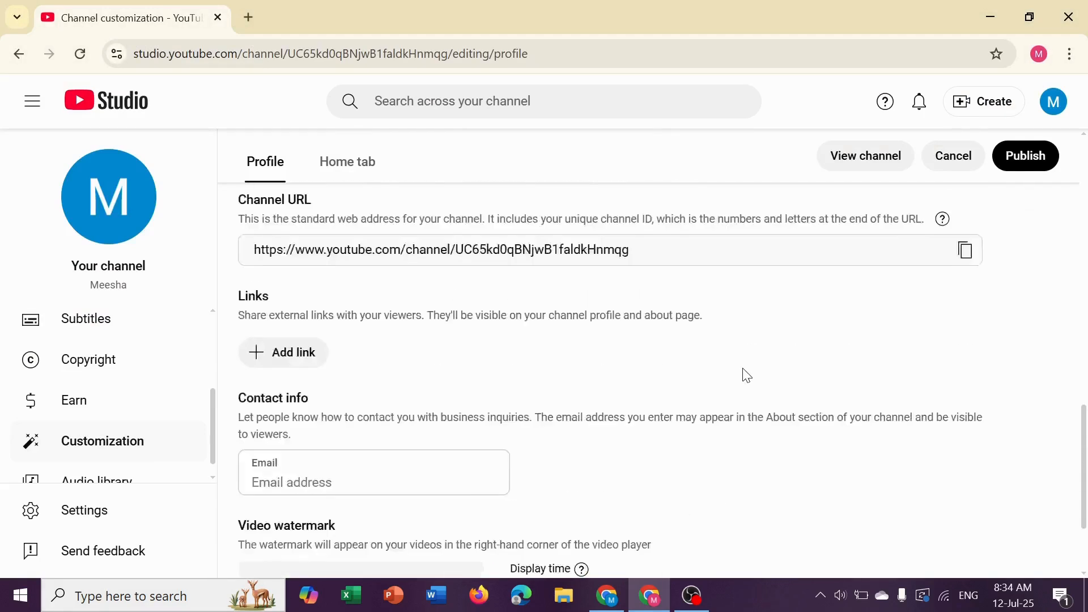
{"action": "scroll", "coordinate": [746, 376], "scroll_direction": "up", "scroll_amount": 10}
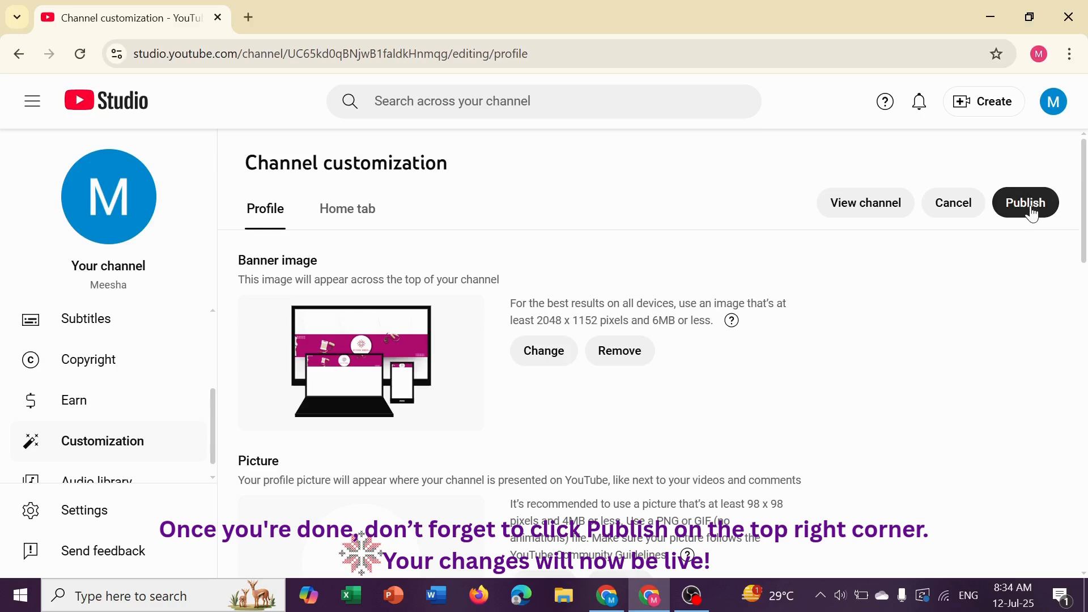
{"action": "left_click", "coordinate": [1032, 213]}
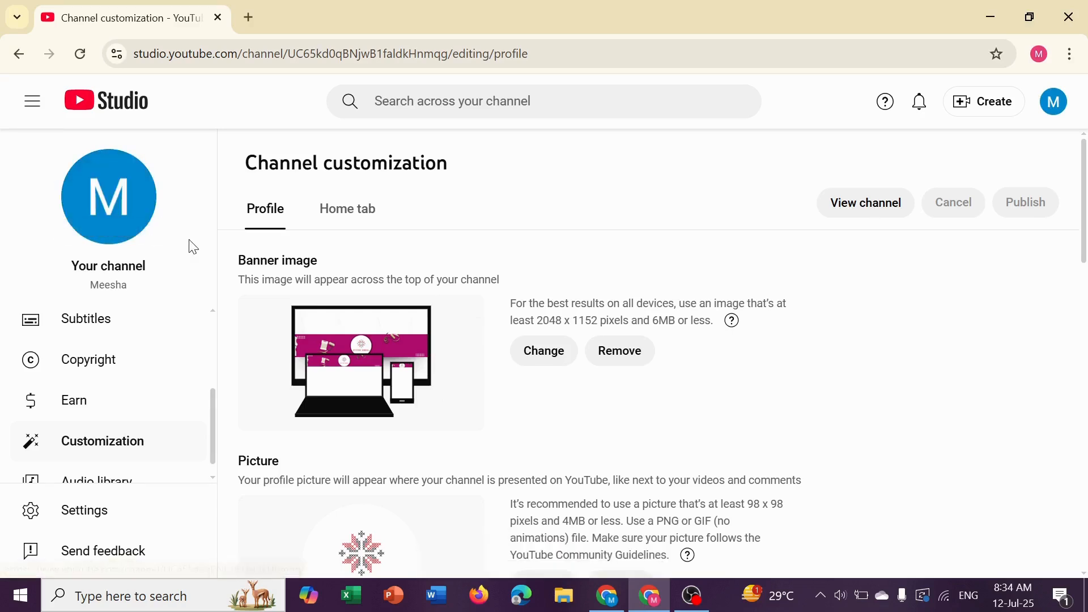
Set the country of residence to Pakistan in the channel's basic info settings.
{"action": "scroll", "coordinate": [275, 274], "scroll_direction": "down", "scroll_amount": 3}
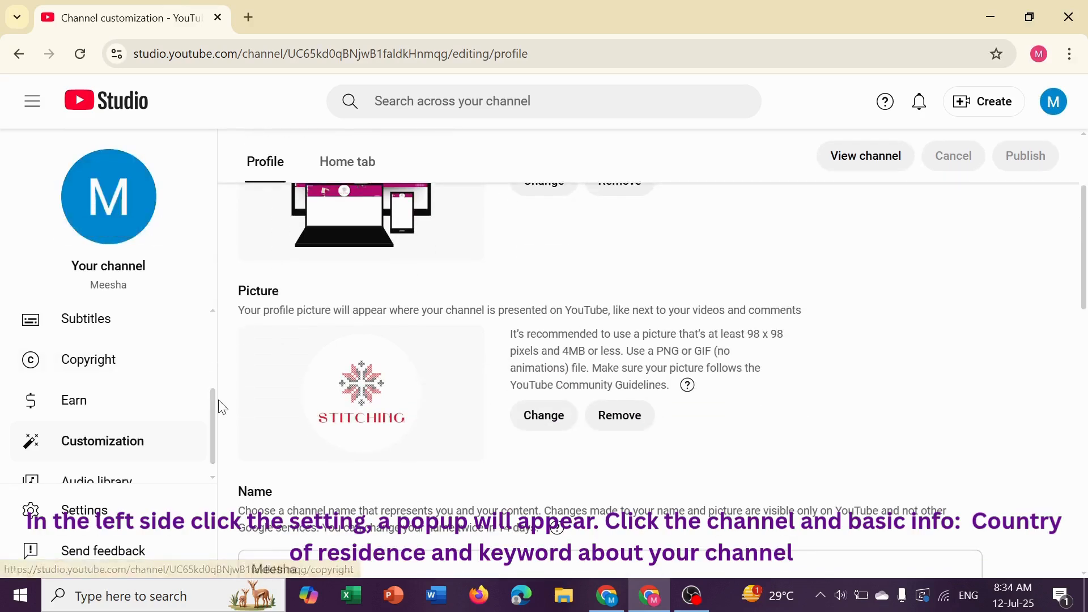
{"action": "scroll", "coordinate": [159, 443], "scroll_direction": "down", "scroll_amount": 1}
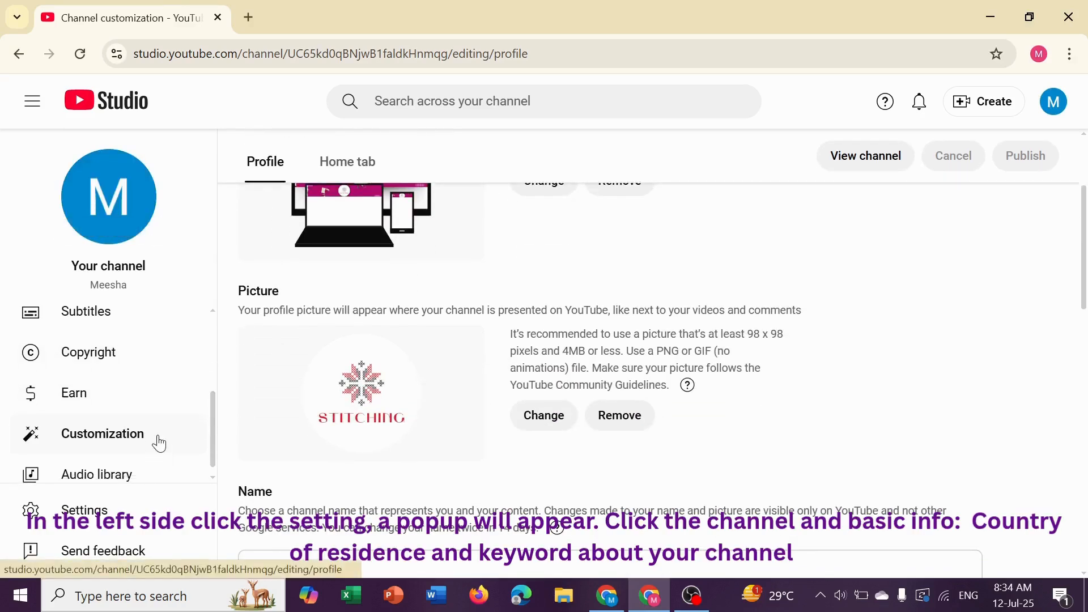
{"action": "scroll", "coordinate": [153, 431], "scroll_direction": "down", "scroll_amount": 1}
{"action": "left_click", "coordinate": [130, 512]}
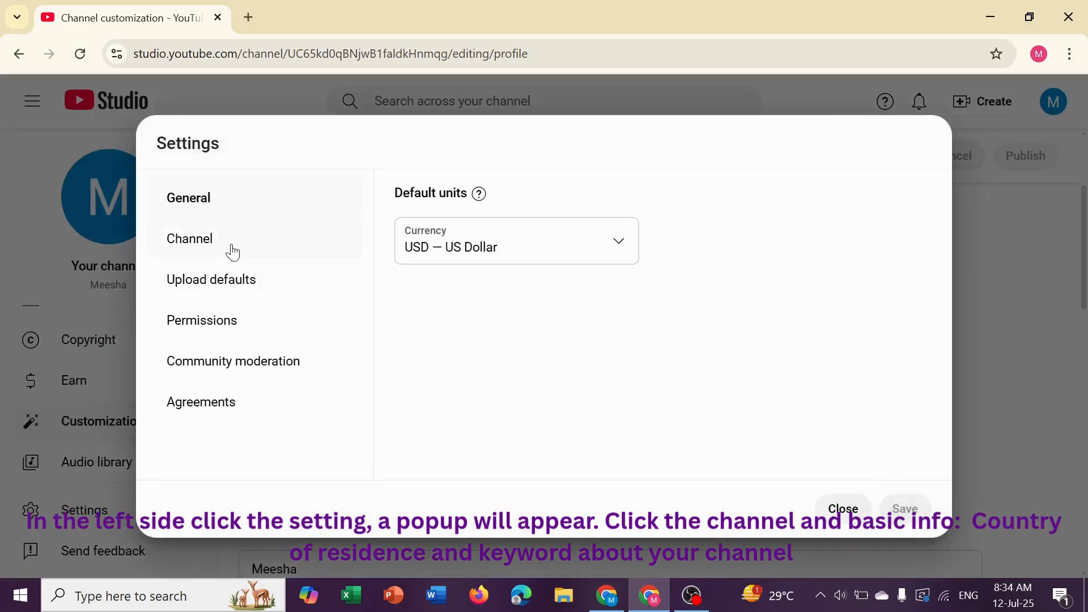
{"action": "left_click", "coordinate": [232, 251]}
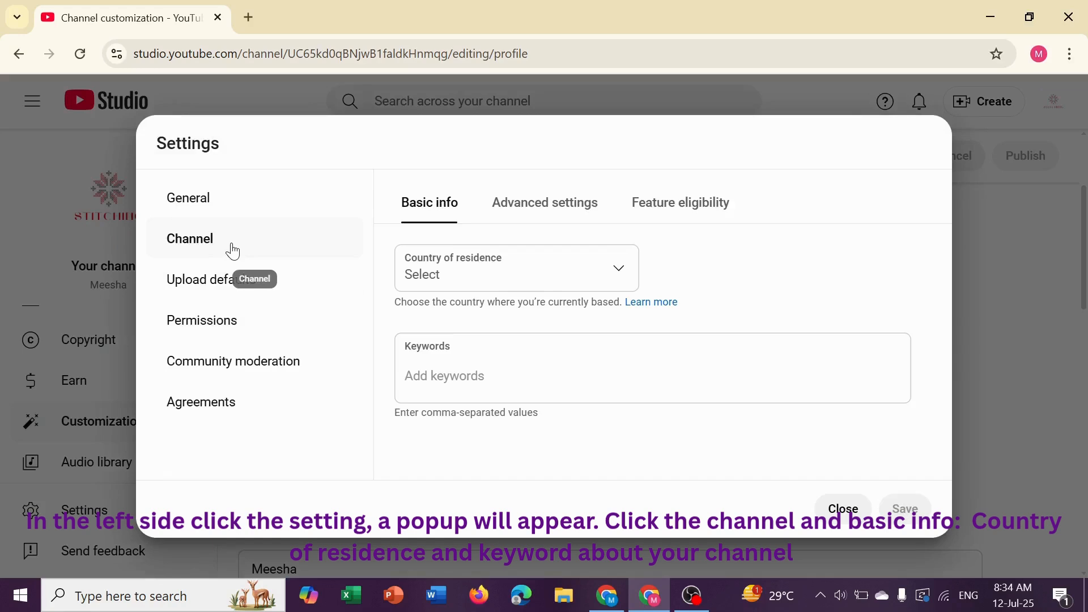
{"action": "left_click", "coordinate": [523, 276]}
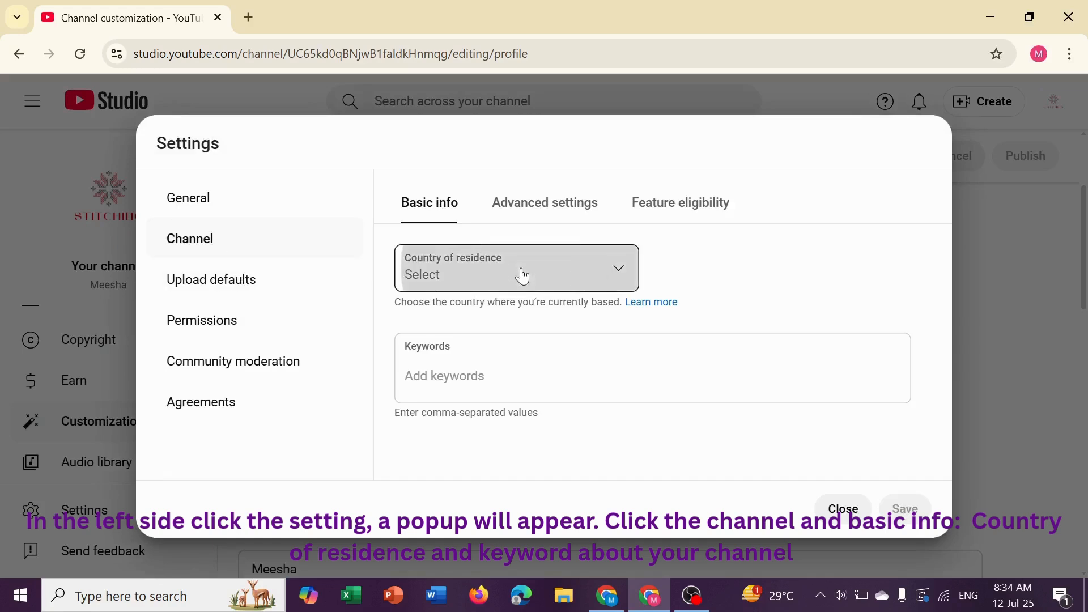
{"action": "scroll", "coordinate": [516, 430], "scroll_direction": "down", "scroll_amount": 3}
{"action": "scroll", "coordinate": [518, 453], "scroll_direction": "down", "scroll_amount": 15}
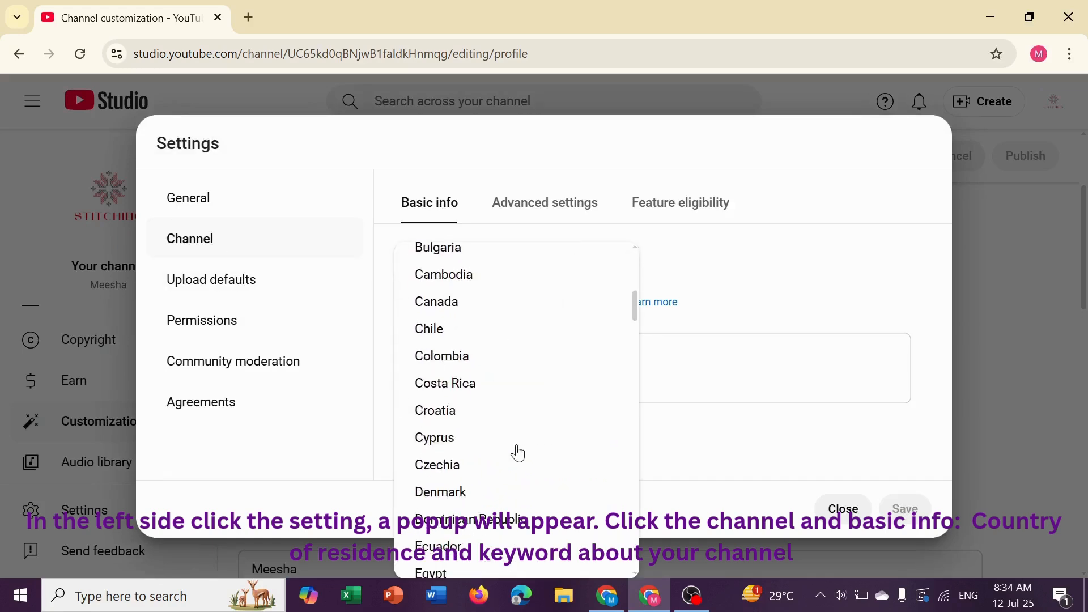
{"action": "scroll", "coordinate": [518, 453], "scroll_direction": "down", "scroll_amount": 15}
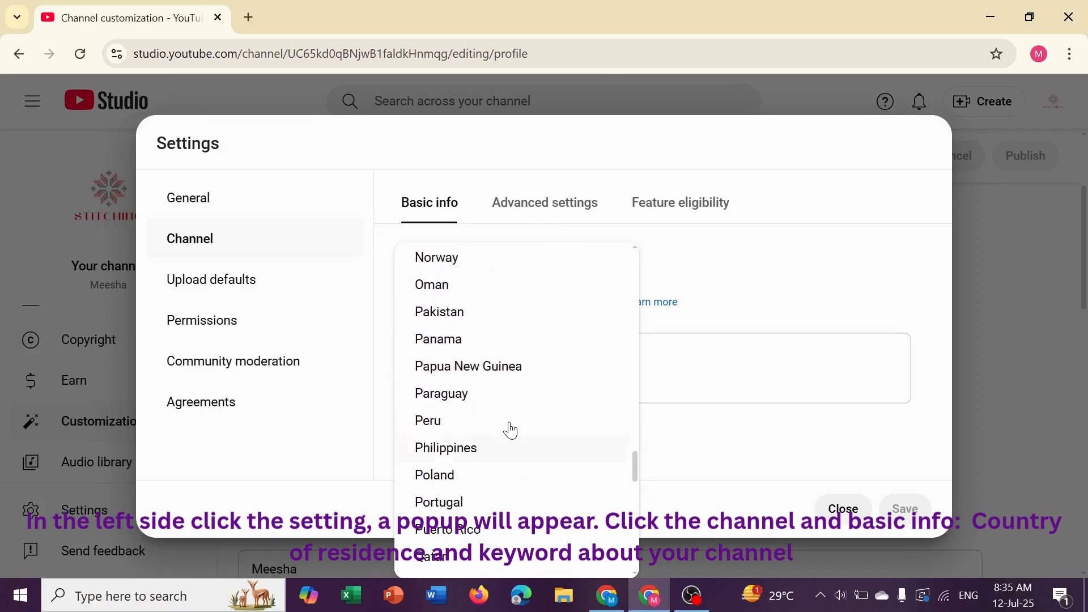
{"action": "left_click", "coordinate": [459, 311]}
Add "stitching" as a channel keyword.
{"action": "left_click", "coordinate": [593, 383]}
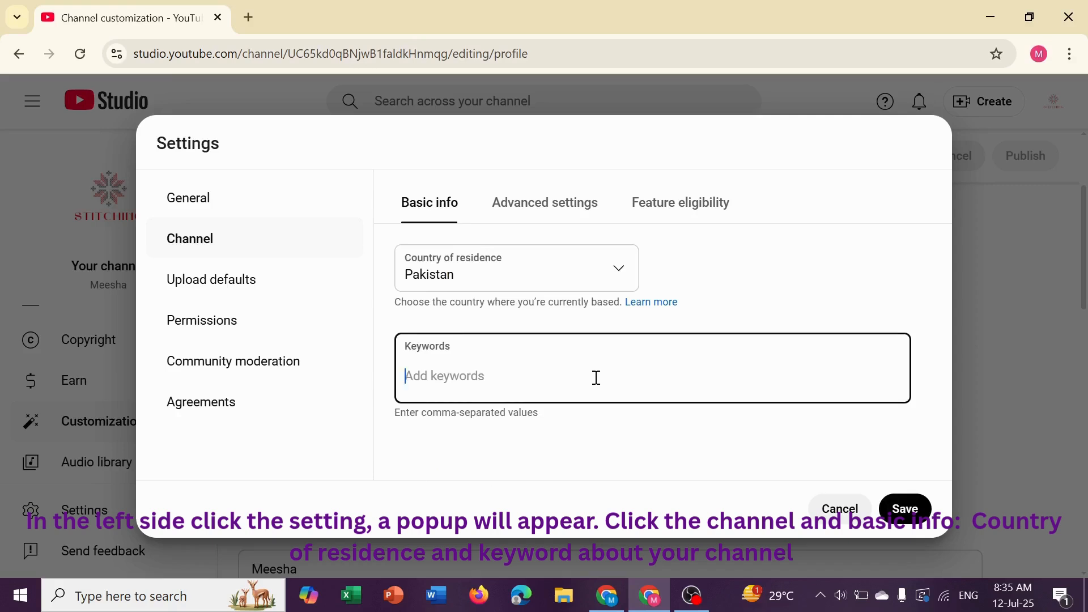
{"action": "type", "text": "sti"}
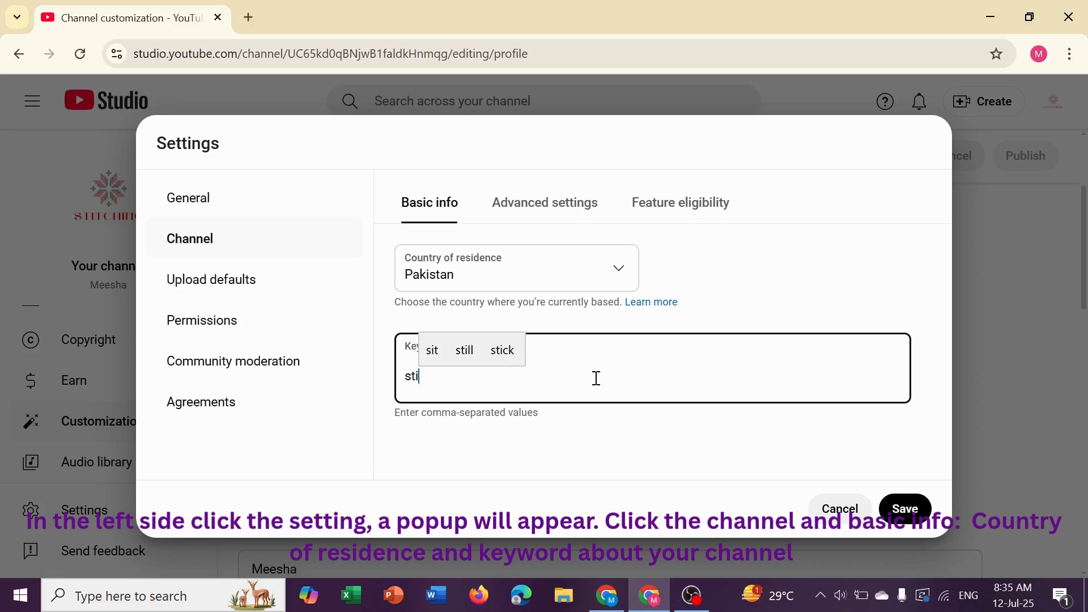
{"action": "type", "text": "tching"}
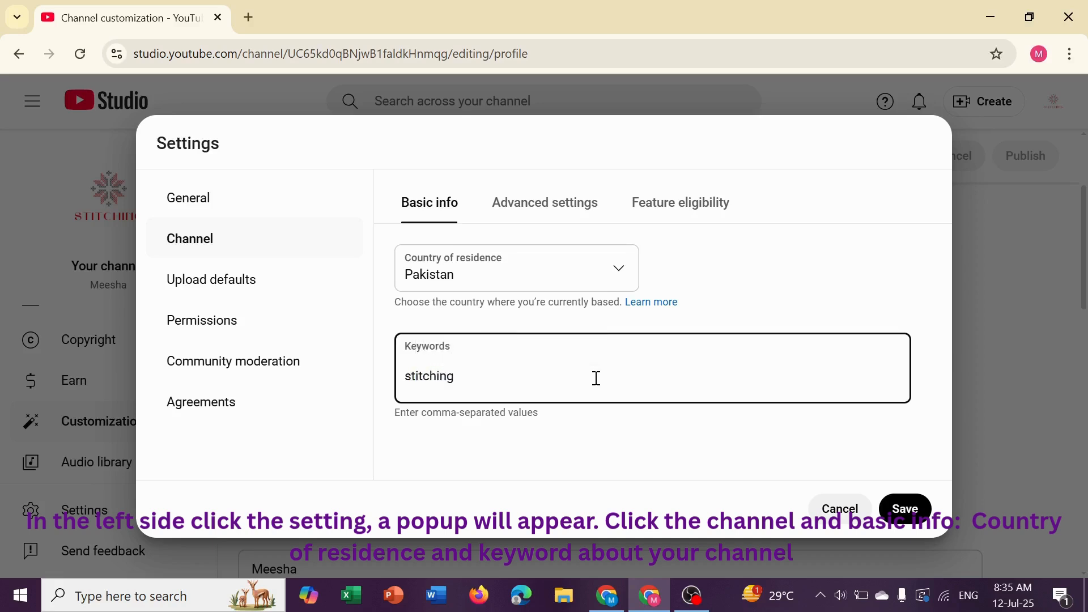
{"action": "key", "text": "Return"}
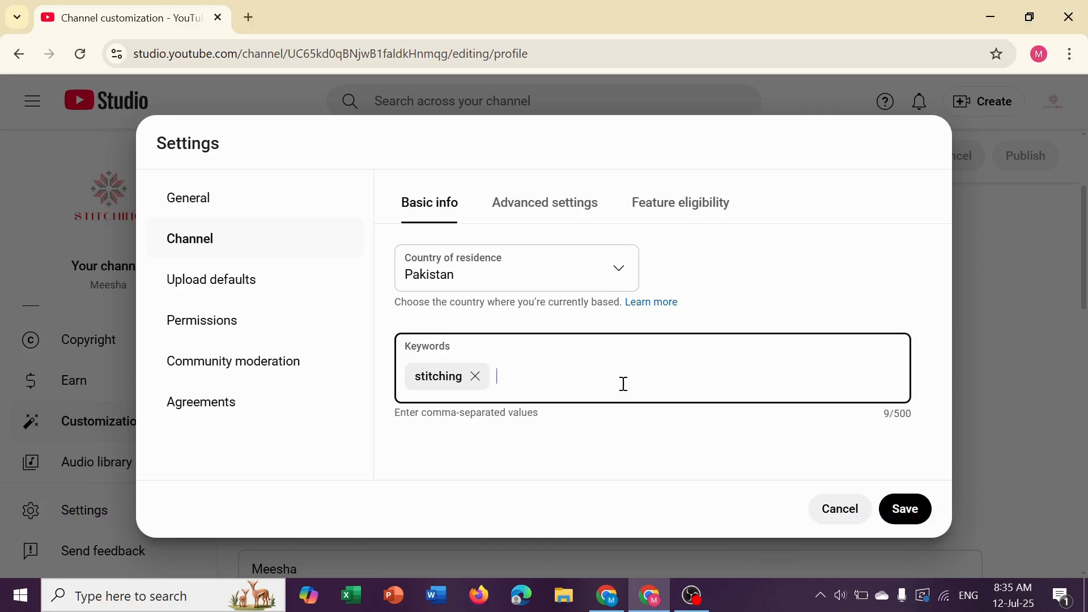
Set the channel's audience to not made for kids in the advanced settings and look through the remaining advanced options.
{"action": "left_click", "coordinate": [547, 204]}
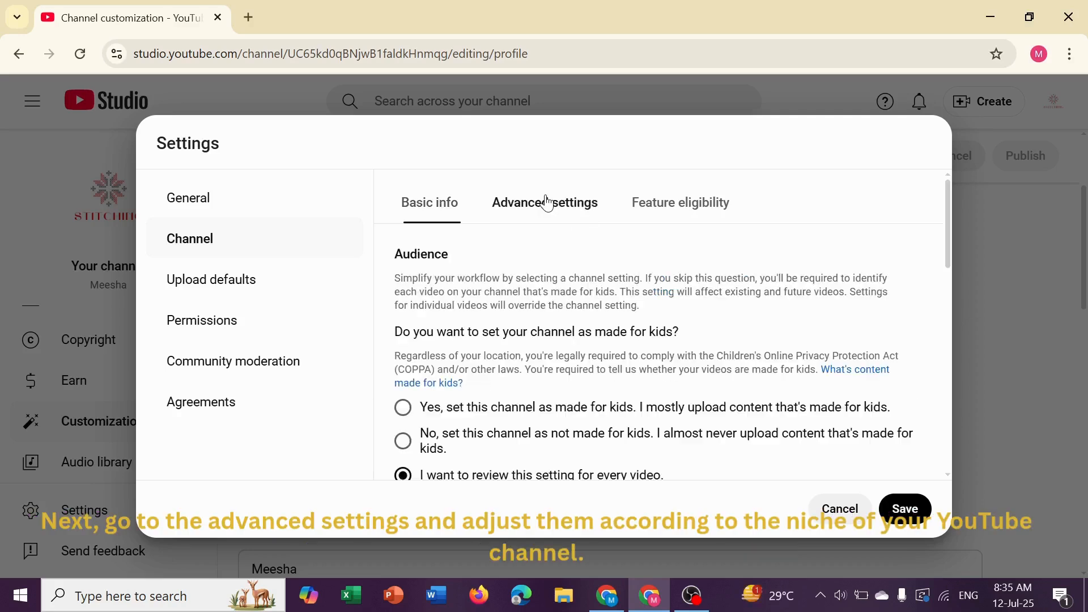
{"action": "scroll", "coordinate": [512, 390], "scroll_direction": "down", "scroll_amount": 2}
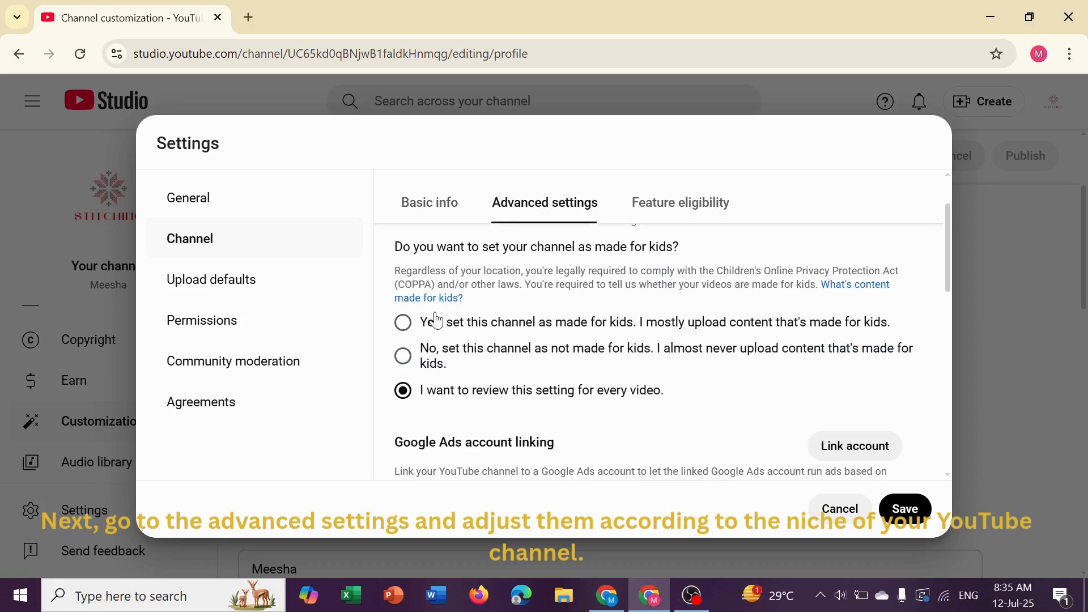
{"action": "scroll", "coordinate": [432, 318], "scroll_direction": "up", "scroll_amount": 2}
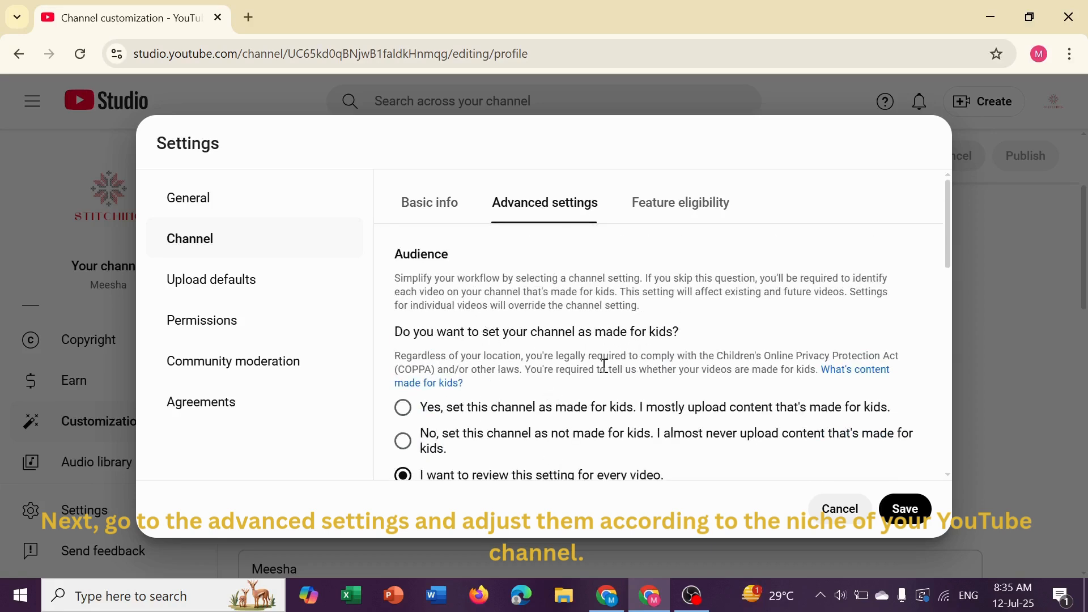
{"action": "scroll", "coordinate": [604, 366], "scroll_direction": "down", "scroll_amount": 2}
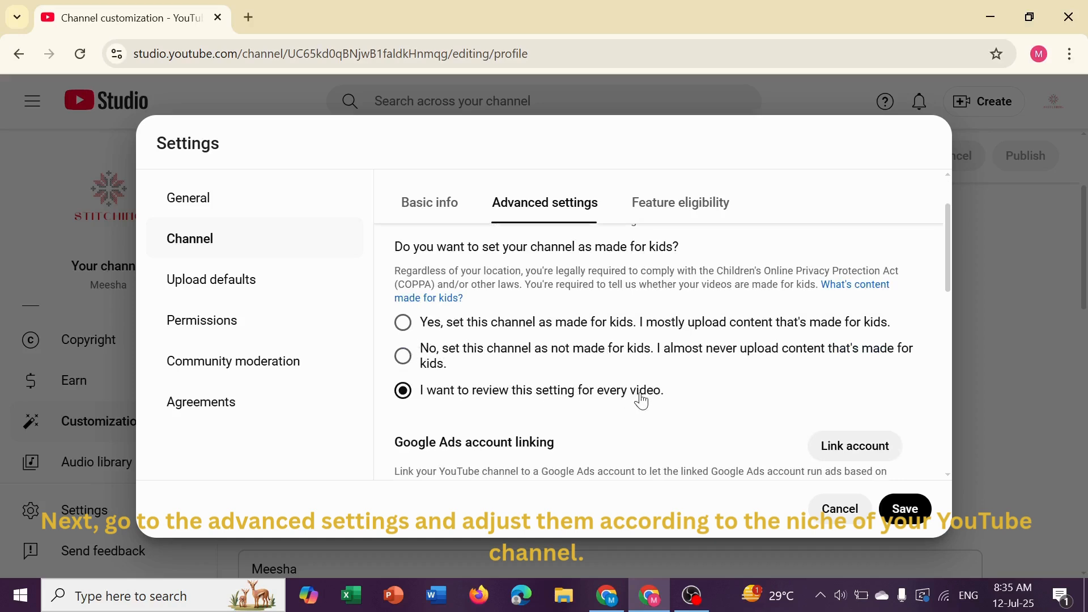
{"action": "left_click", "coordinate": [404, 356]}
{"action": "scroll", "coordinate": [609, 375], "scroll_direction": "down", "scroll_amount": 2}
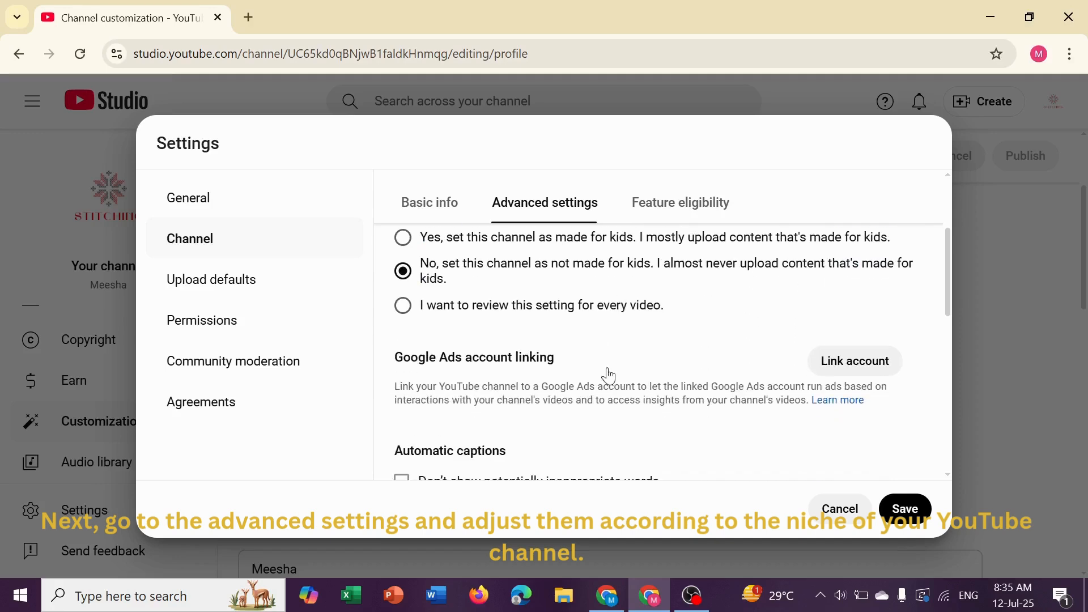
{"action": "scroll", "coordinate": [611, 374], "scroll_direction": "down", "scroll_amount": 5}
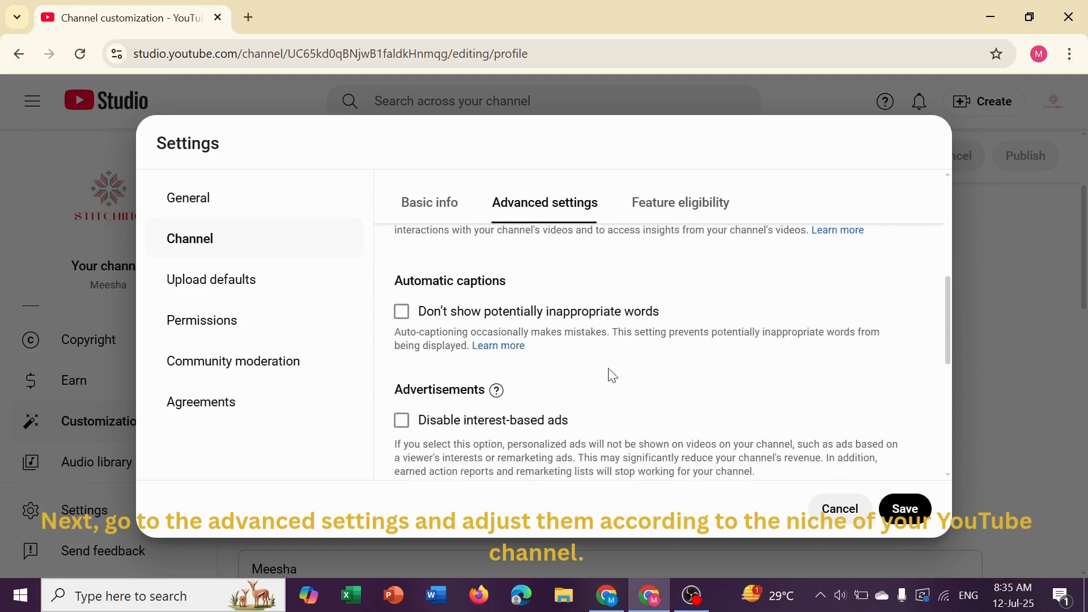
{"action": "scroll", "coordinate": [609, 373], "scroll_direction": "down", "scroll_amount": 7}
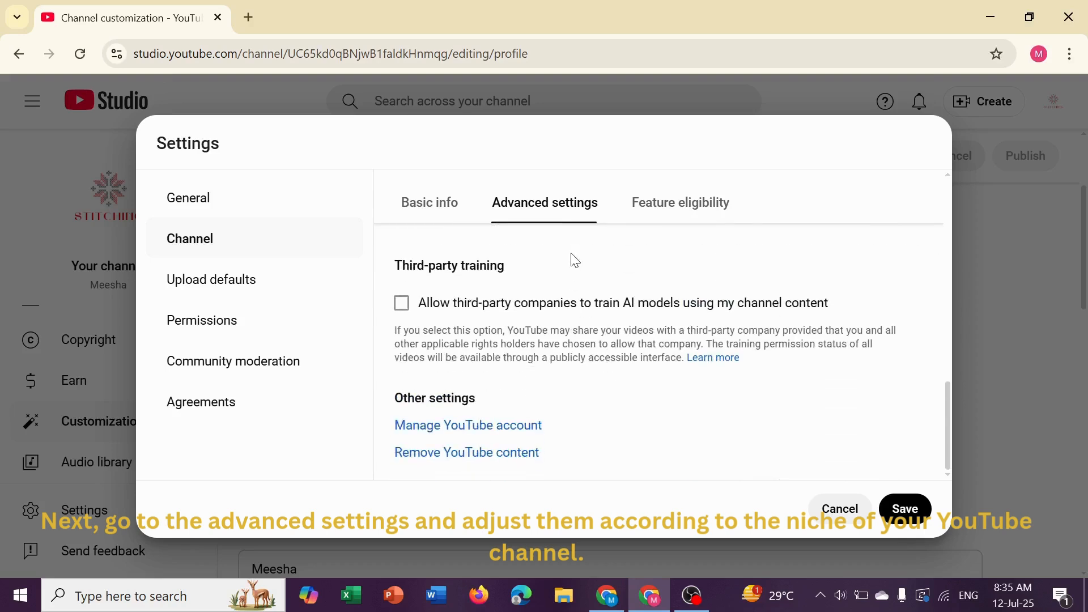
Expand the standard and intermediate features under feature eligibility and start phone number verification, ready to enter the phone number.
{"action": "left_click", "coordinate": [643, 220]}
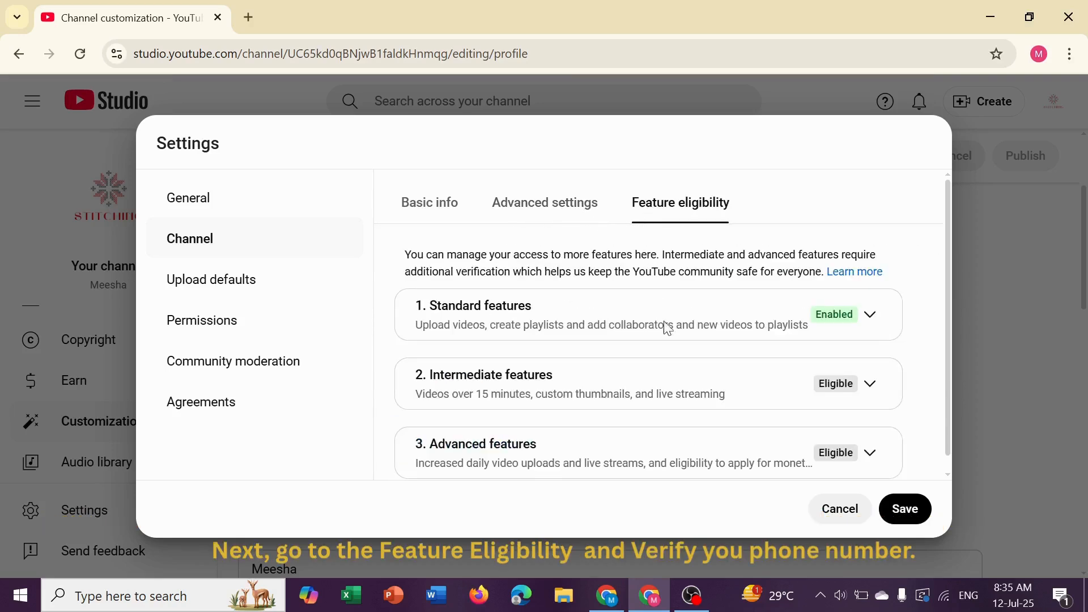
{"action": "scroll", "coordinate": [667, 328], "scroll_direction": "down", "scroll_amount": 1}
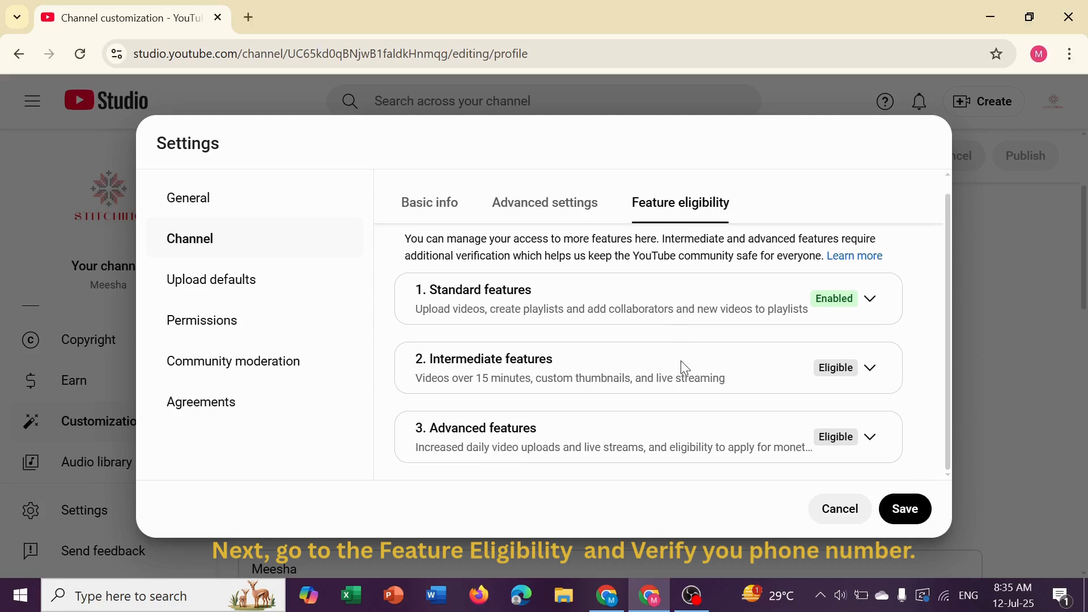
{"action": "left_click", "coordinate": [845, 295]}
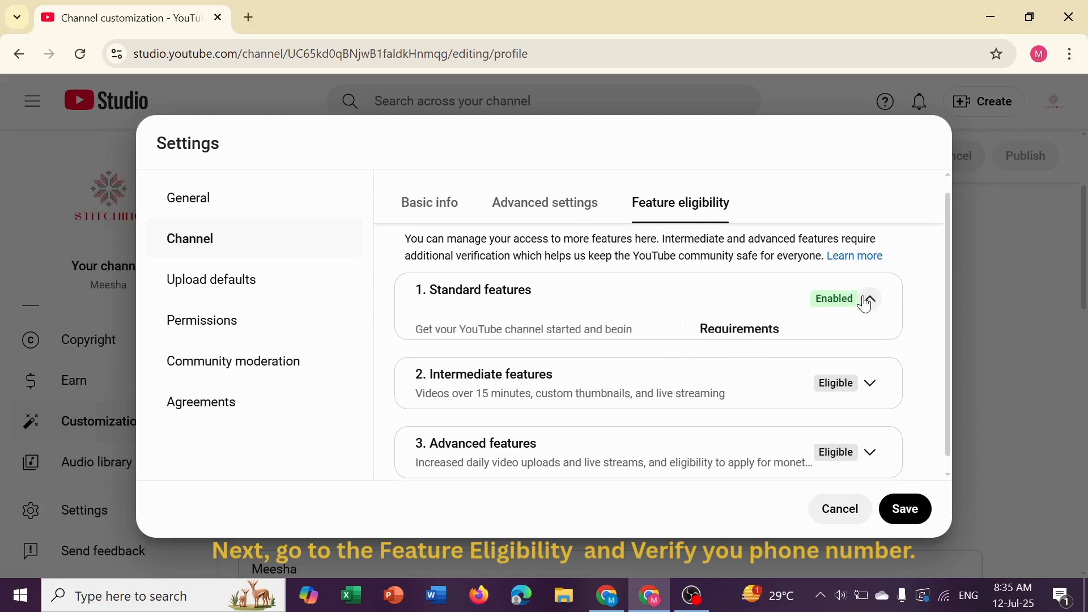
{"action": "scroll", "coordinate": [834, 357], "scroll_direction": "down", "scroll_amount": 3}
{"action": "left_click", "coordinate": [869, 368]}
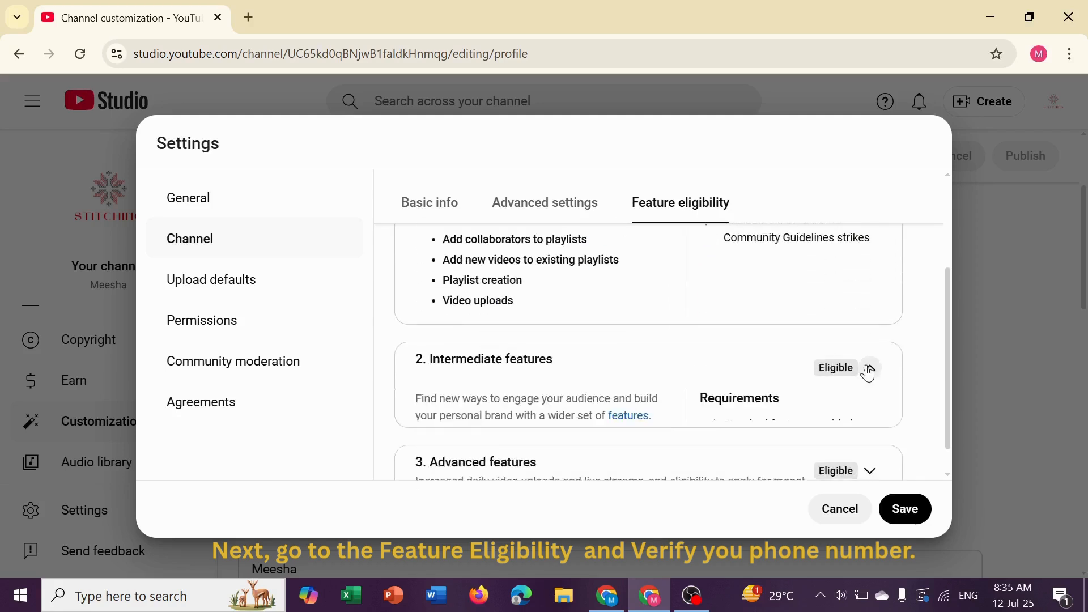
{"action": "scroll", "coordinate": [855, 374], "scroll_direction": "down", "scroll_amount": 1}
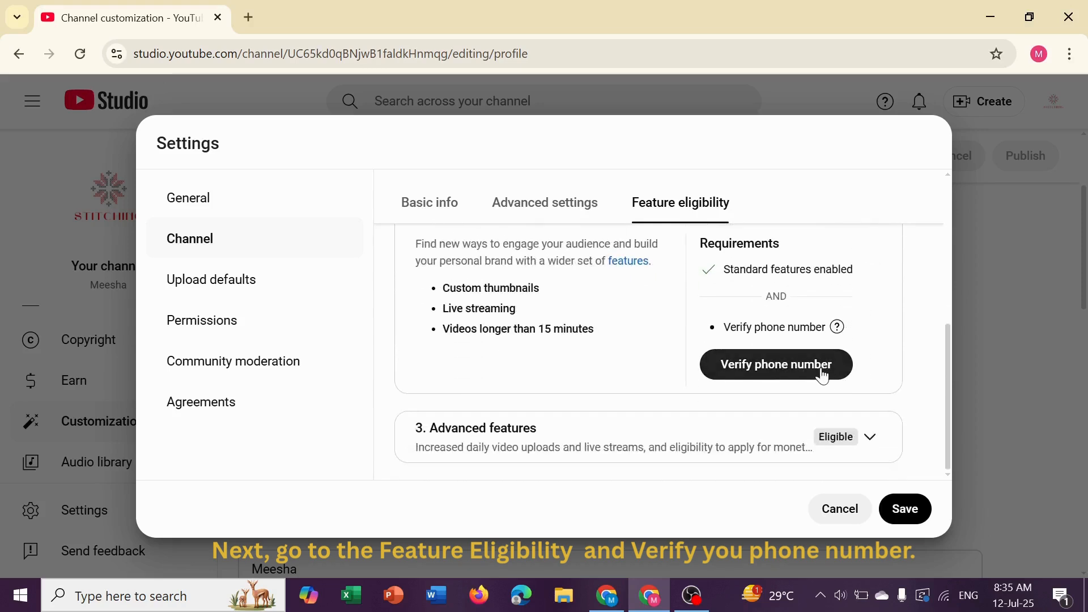
{"action": "left_click", "coordinate": [791, 373]}
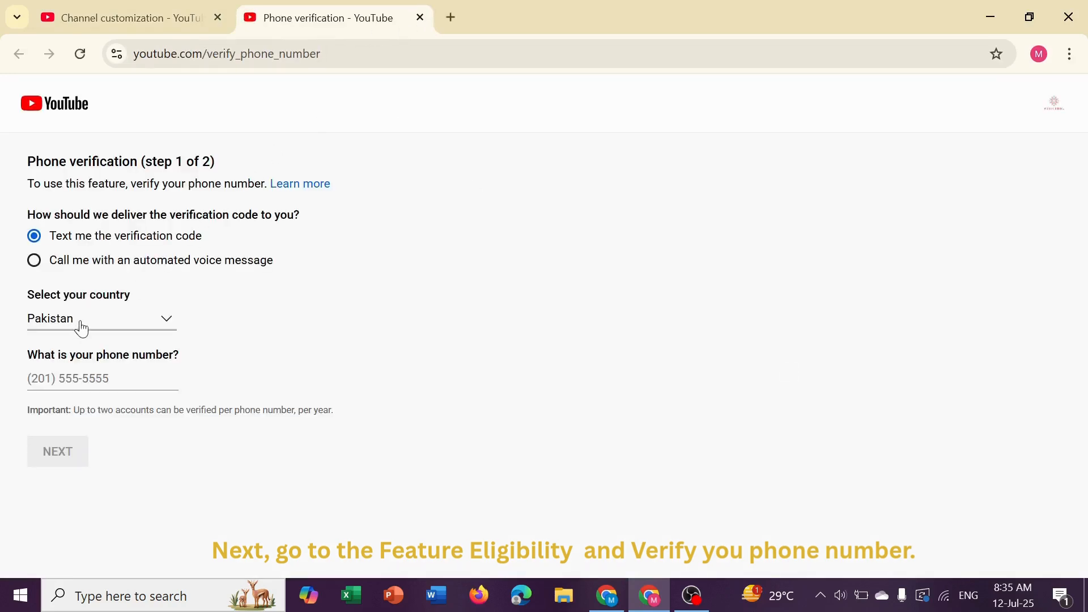
{"action": "left_click", "coordinate": [107, 385]}
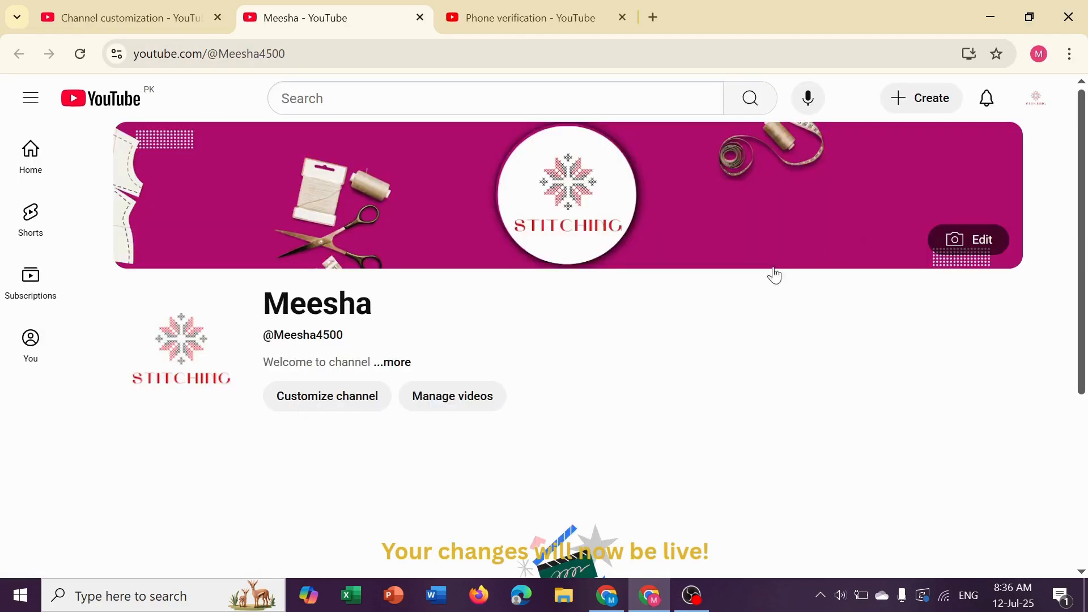
Review the public channel page with its published banner, profile picture and description.
{"action": "scroll", "coordinate": [614, 310], "scroll_direction": "down", "scroll_amount": 2}
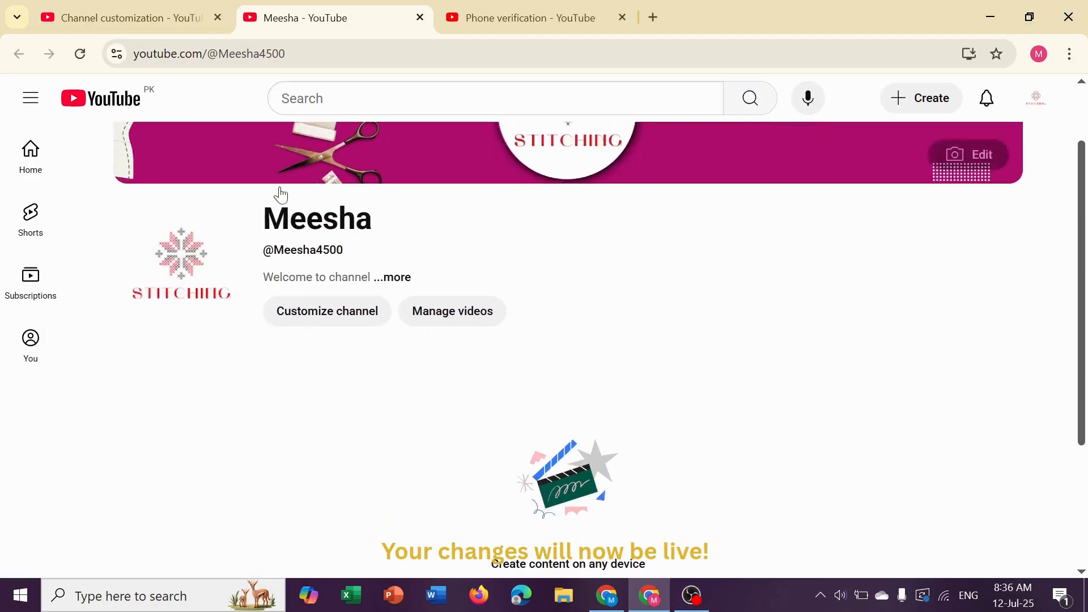
{"action": "scroll", "coordinate": [481, 340], "scroll_direction": "down", "scroll_amount": 3}
{"action": "scroll", "coordinate": [537, 352], "scroll_direction": "up", "scroll_amount": 5}
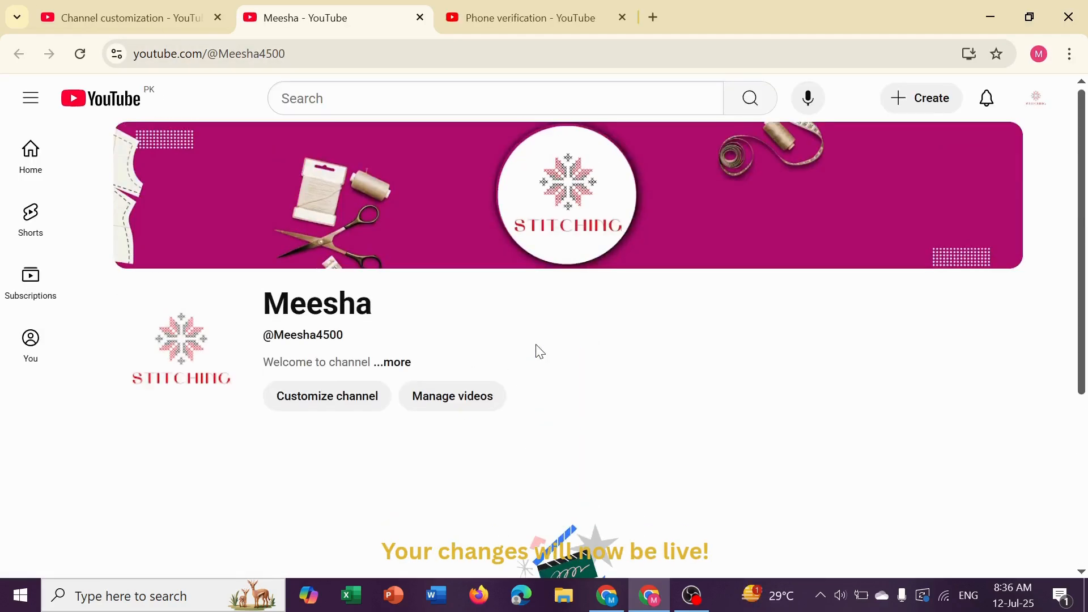